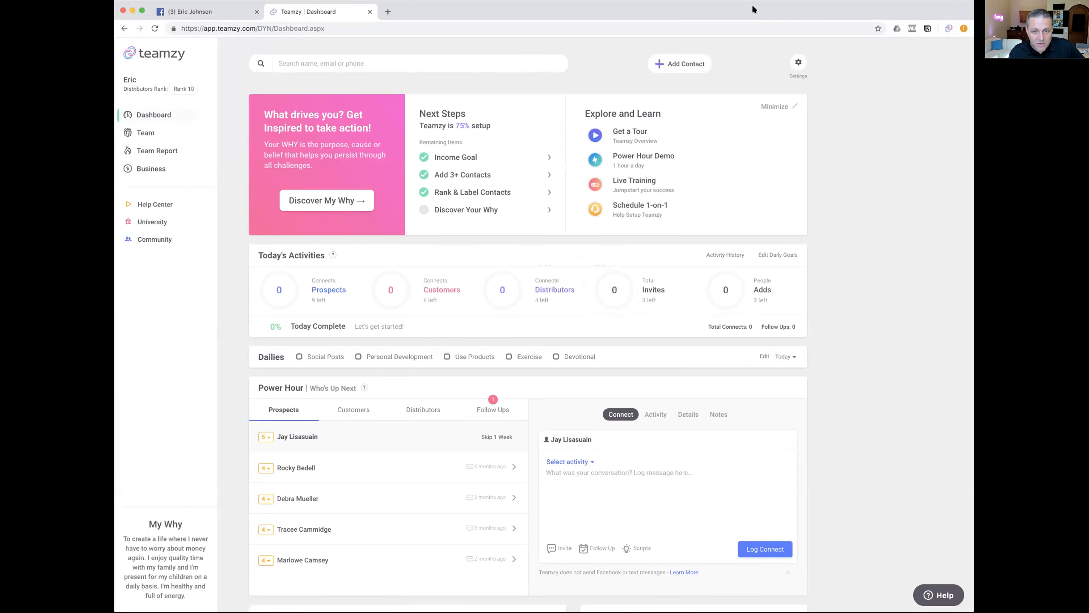
Open the Team contact list and browse it, viewing the details of one prospect and of the first contact.
scroll(724, 346, down, 1)
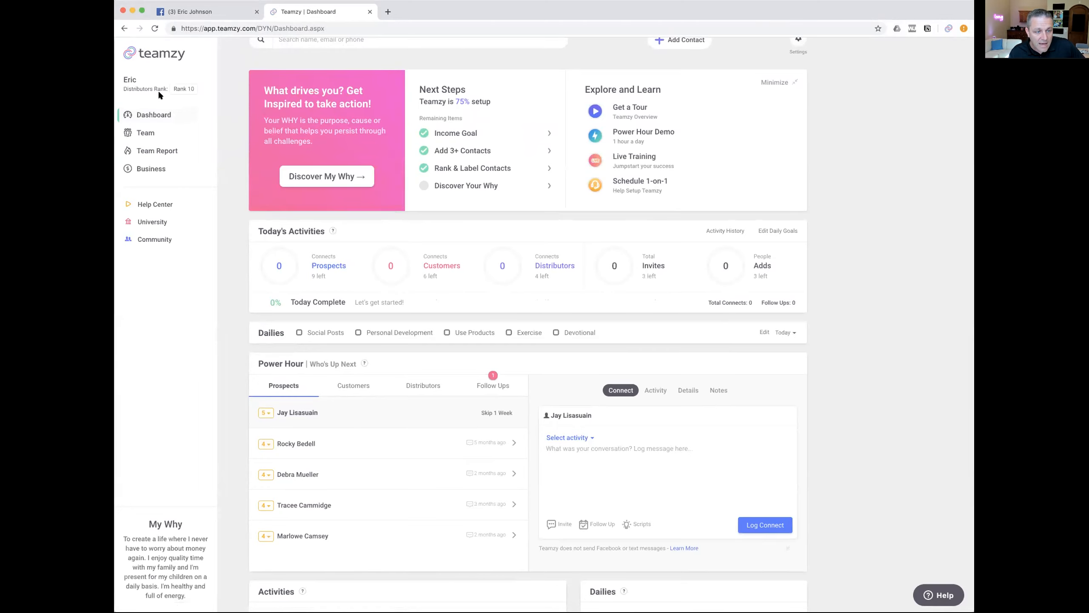
click(141, 135)
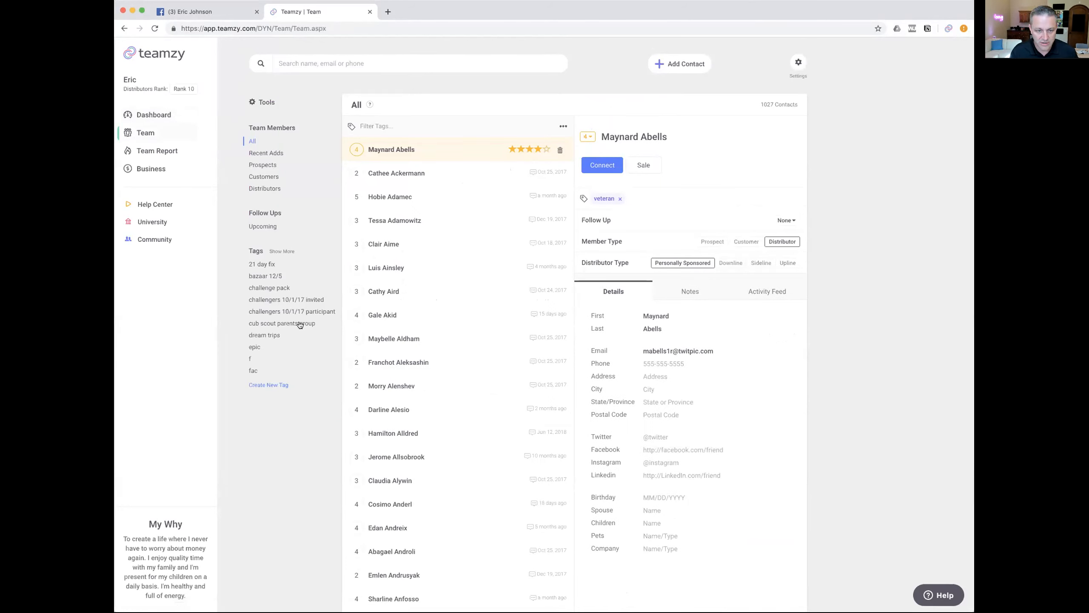
scroll(416, 362, down, 15)
scroll(415, 361, up, 10)
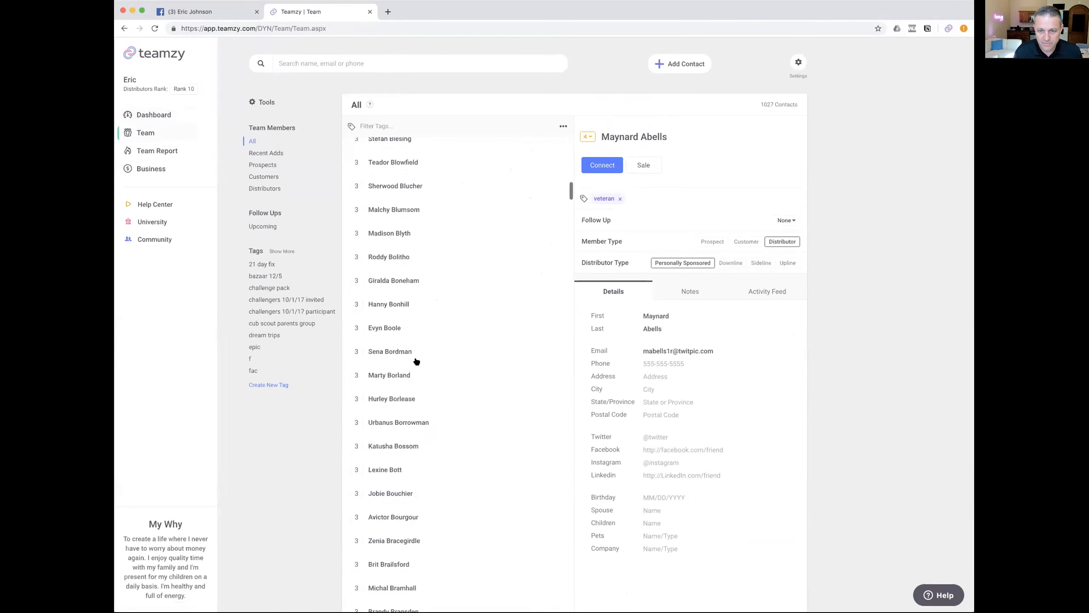
click(402, 234)
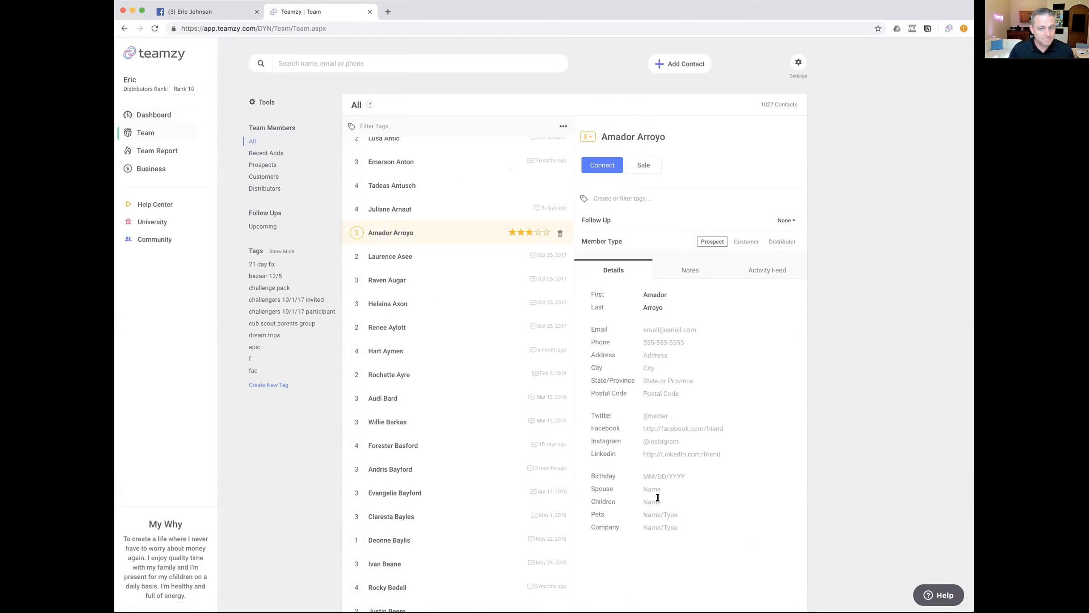
scroll(488, 385, up, 5)
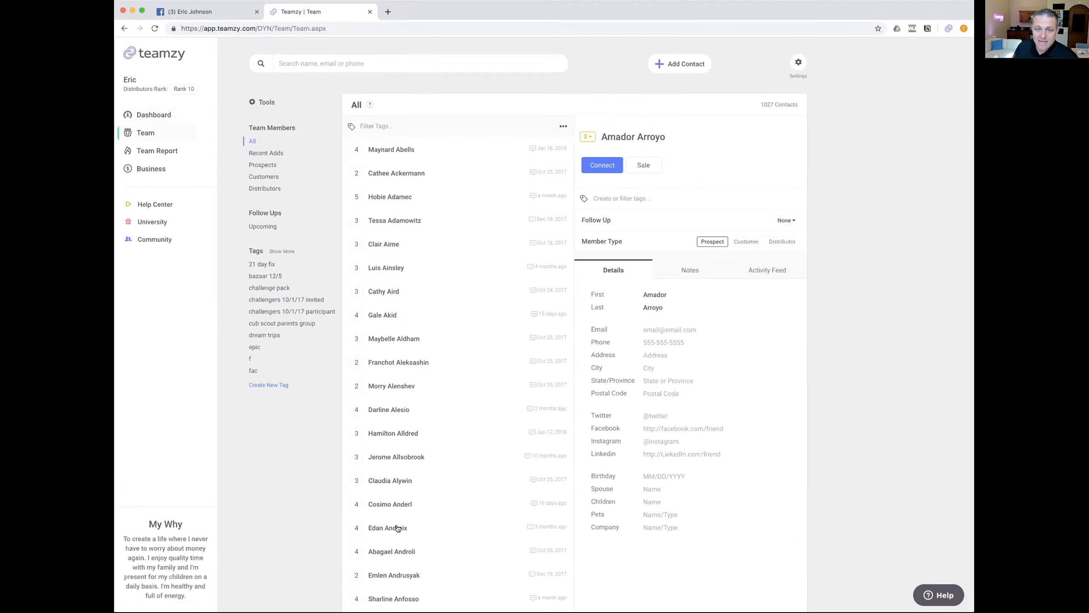
click(398, 151)
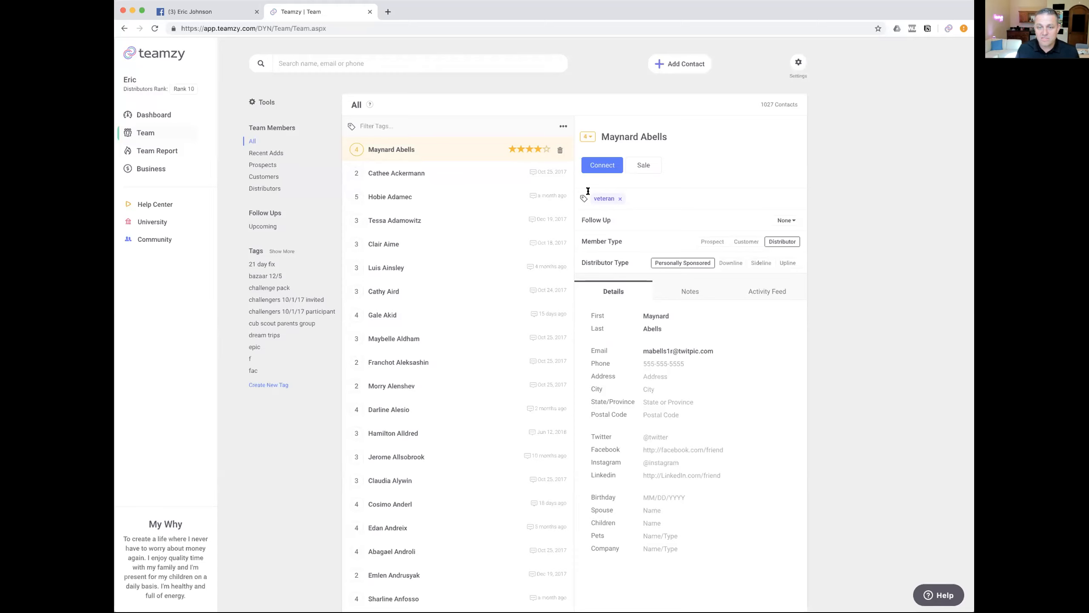
Turn on Rank Mode for the full team contact list so every contact's star rank can be edited.
click(563, 125)
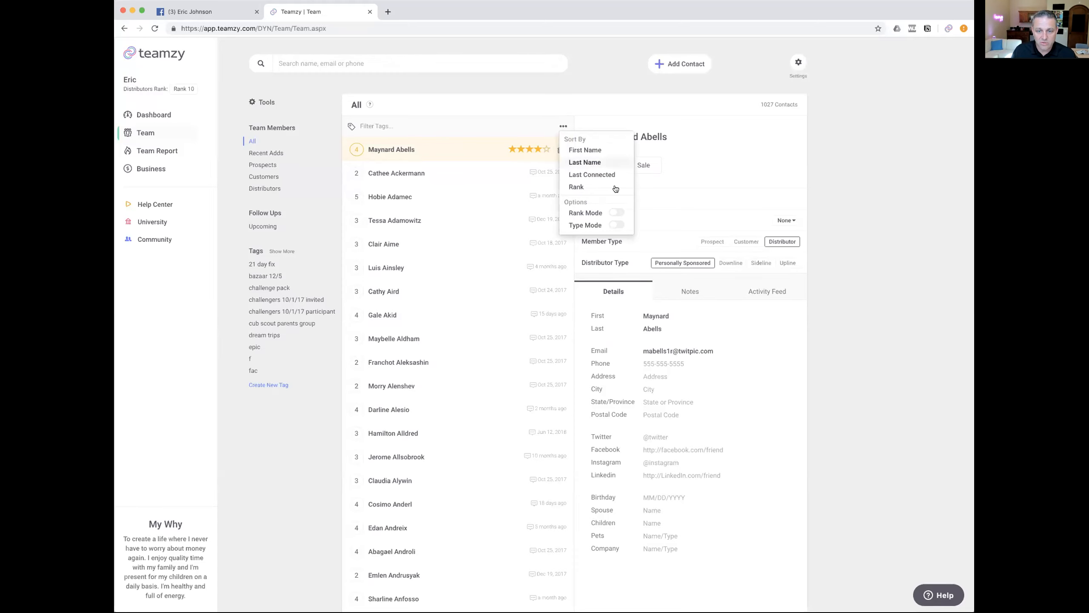
click(616, 212)
click(727, 155)
scroll(500, 357, down, 12)
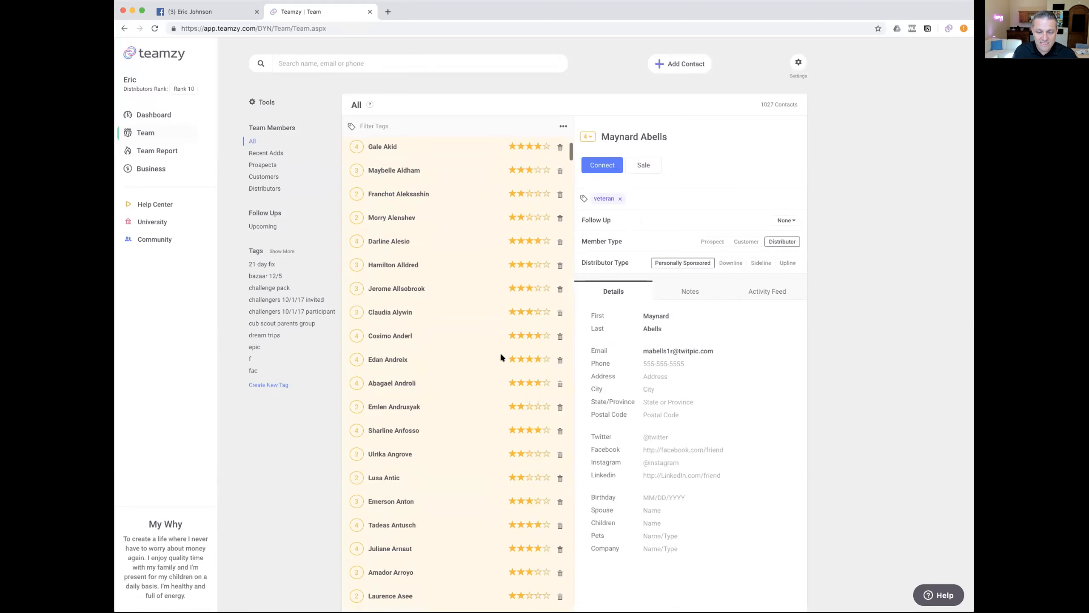
scroll(501, 353, up, 12)
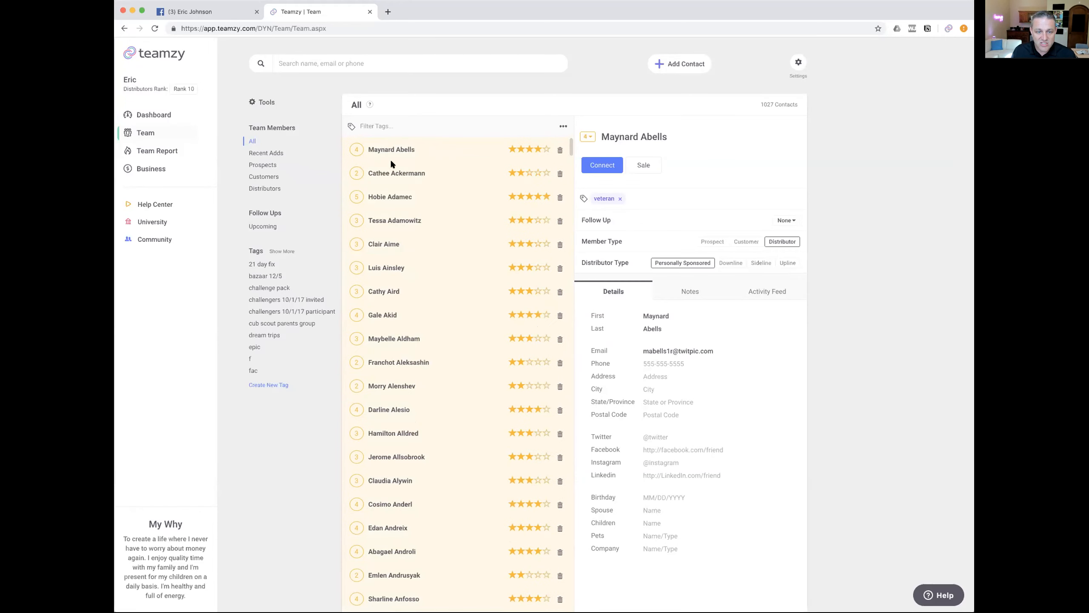
Rank the sixth contact in the list four stars and the tenth contact three stars.
scroll(467, 246, down, 1)
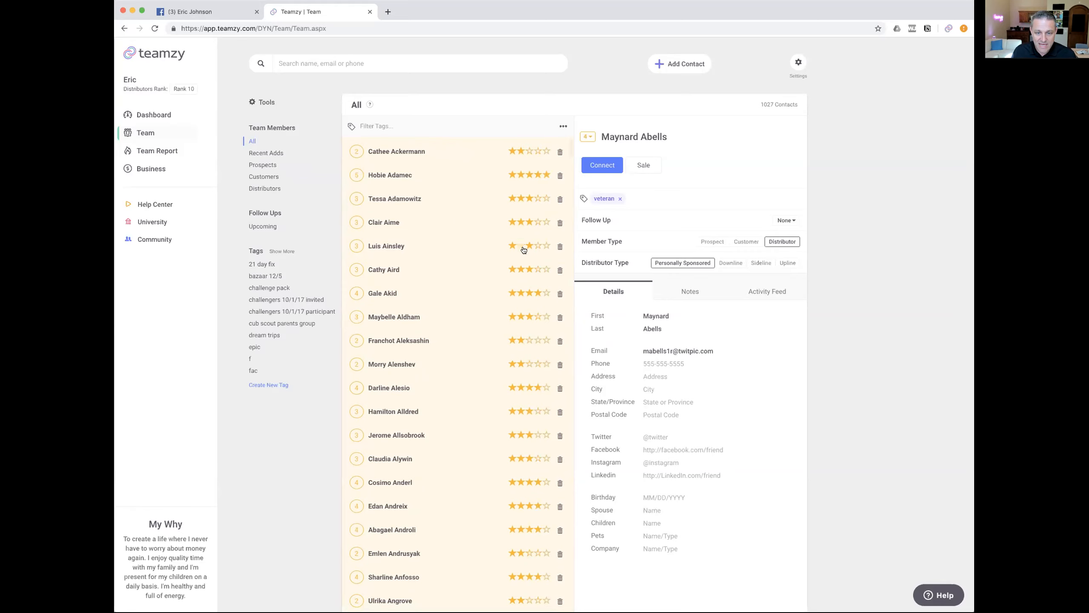
scroll(402, 255, down, 6)
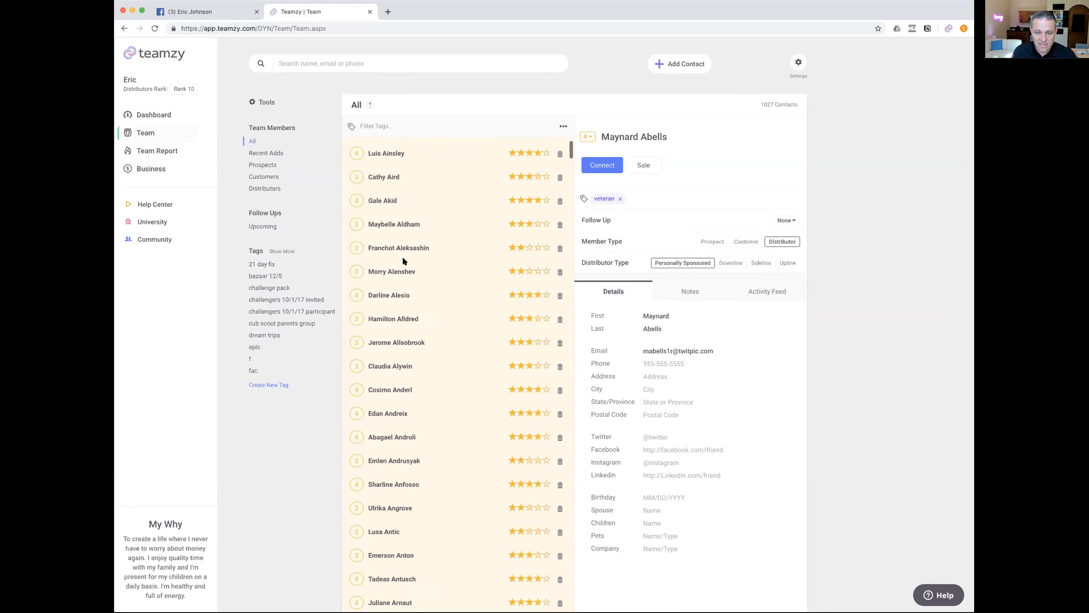
click(529, 201)
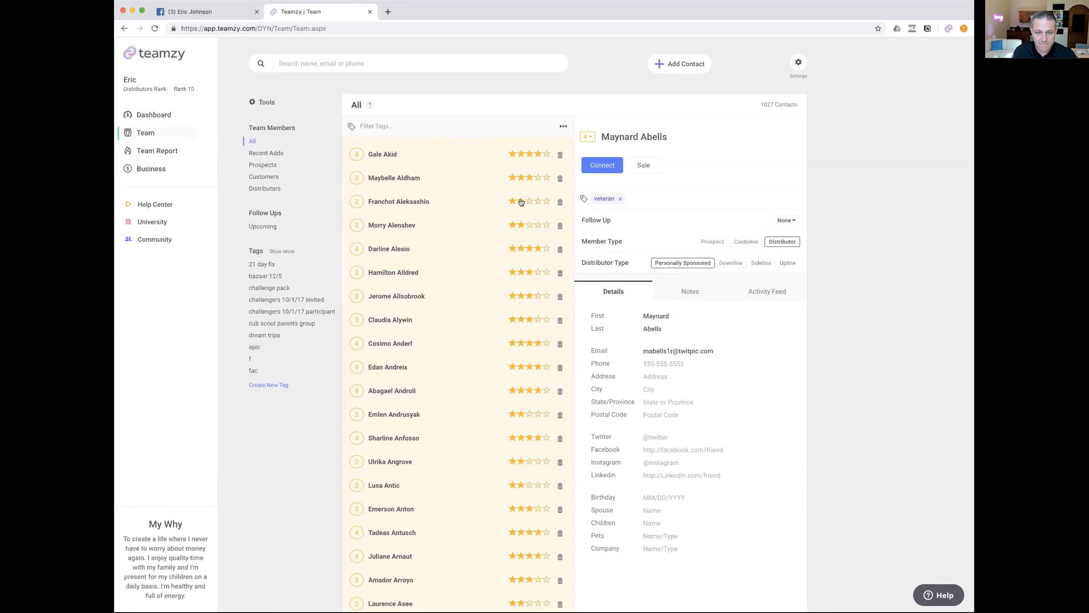
scroll(460, 237, down, 1)
scroll(460, 236, down, 1)
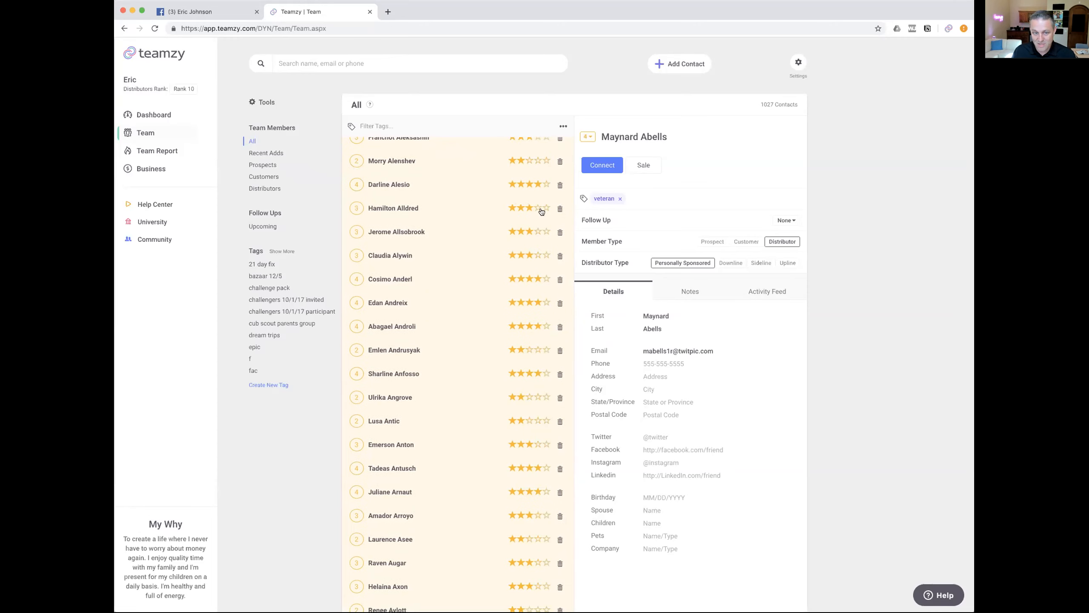
Review the star ranks further down the contact list and read the Ranking System definitions.
scroll(429, 323, down, 1)
scroll(429, 323, down, 2)
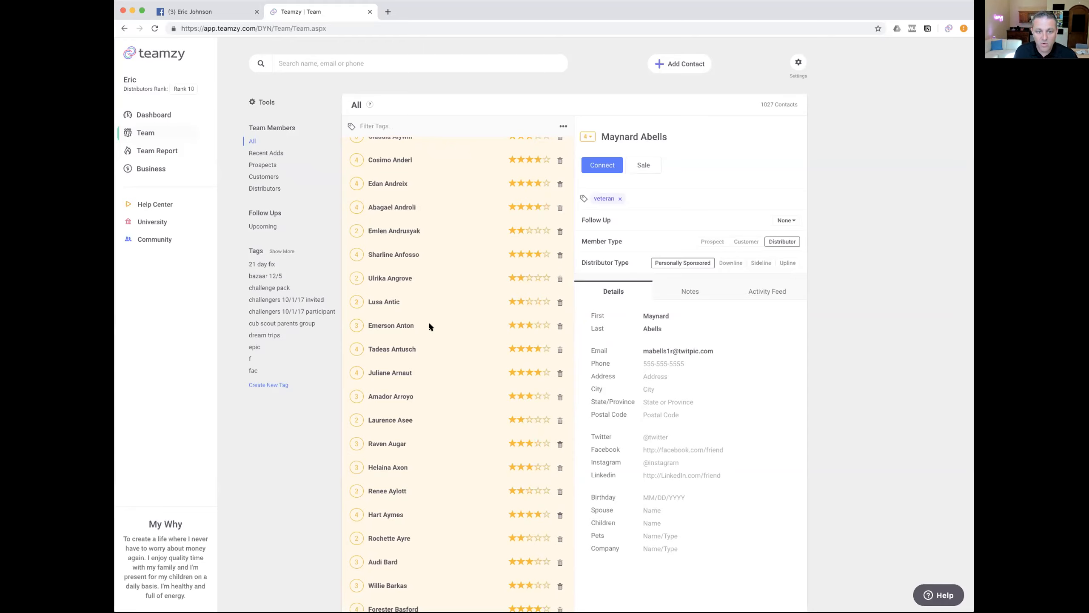
scroll(429, 324, down, 5)
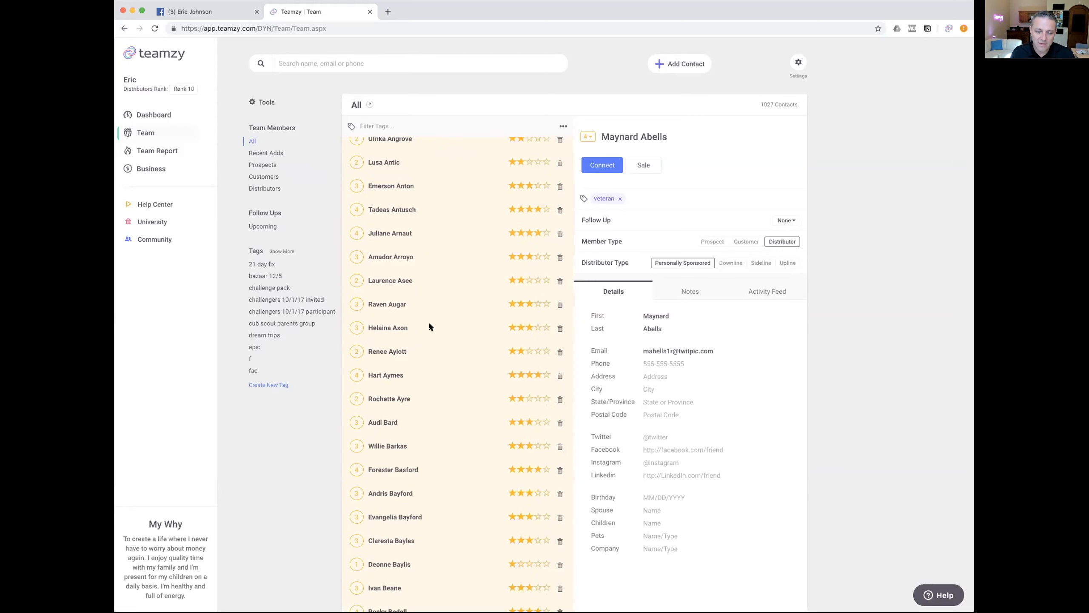
scroll(430, 327, down, 5)
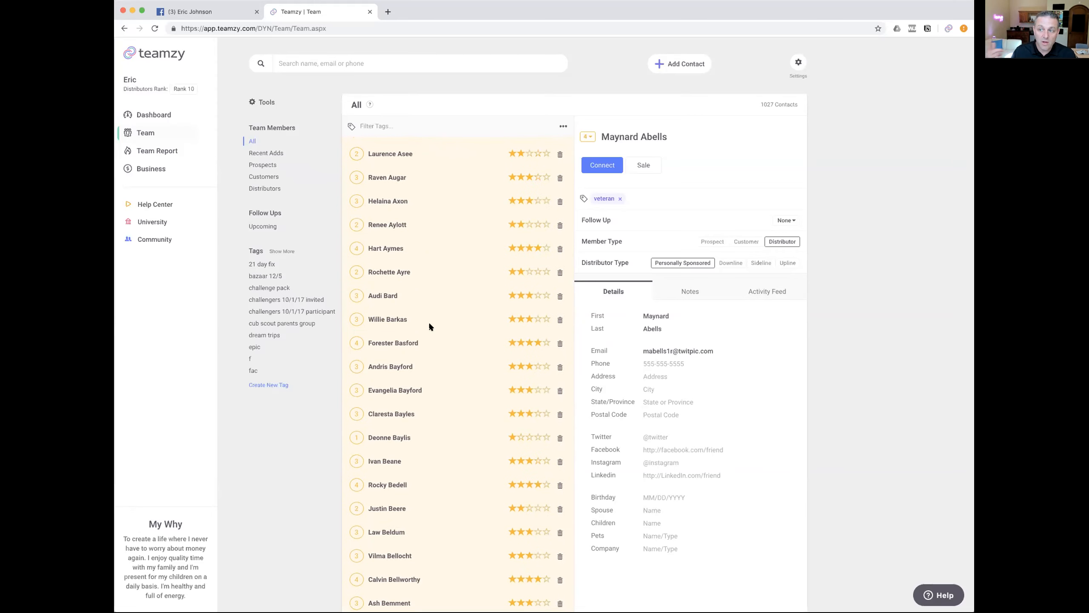
scroll(371, 193, up, 1)
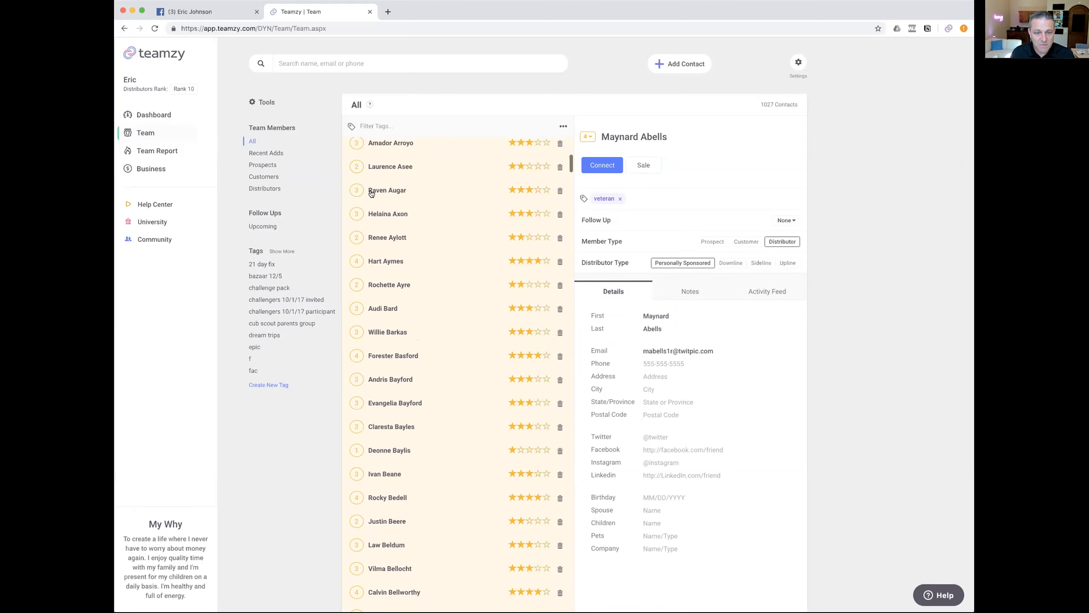
click(369, 104)
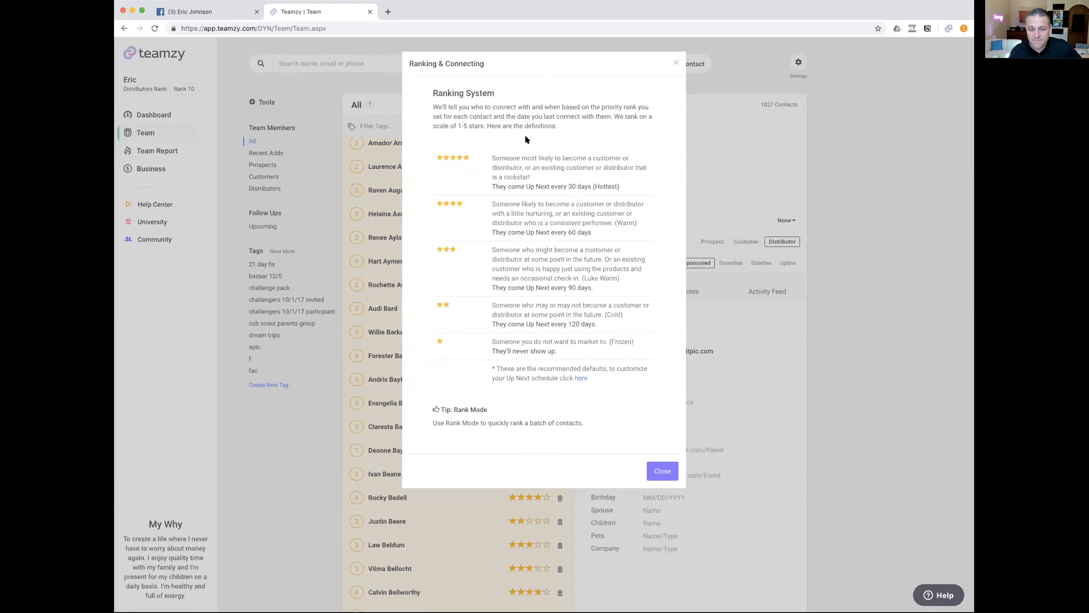
click(662, 471)
scroll(486, 380, down, 4)
scroll(486, 379, down, 1)
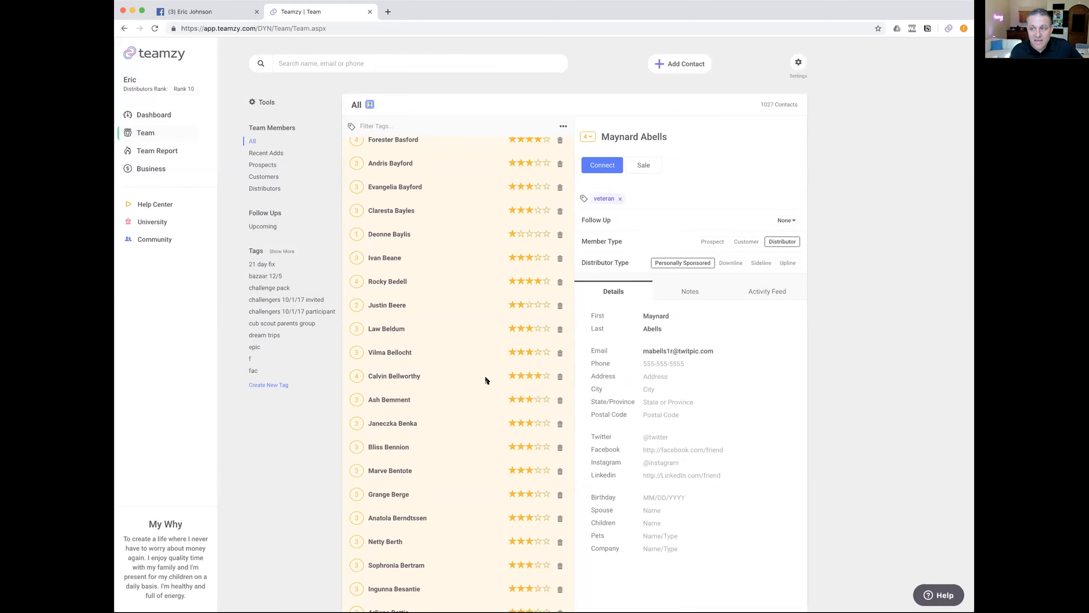
Return to the Dashboard and minimize the setup and learning banner above Today's Activities.
click(143, 116)
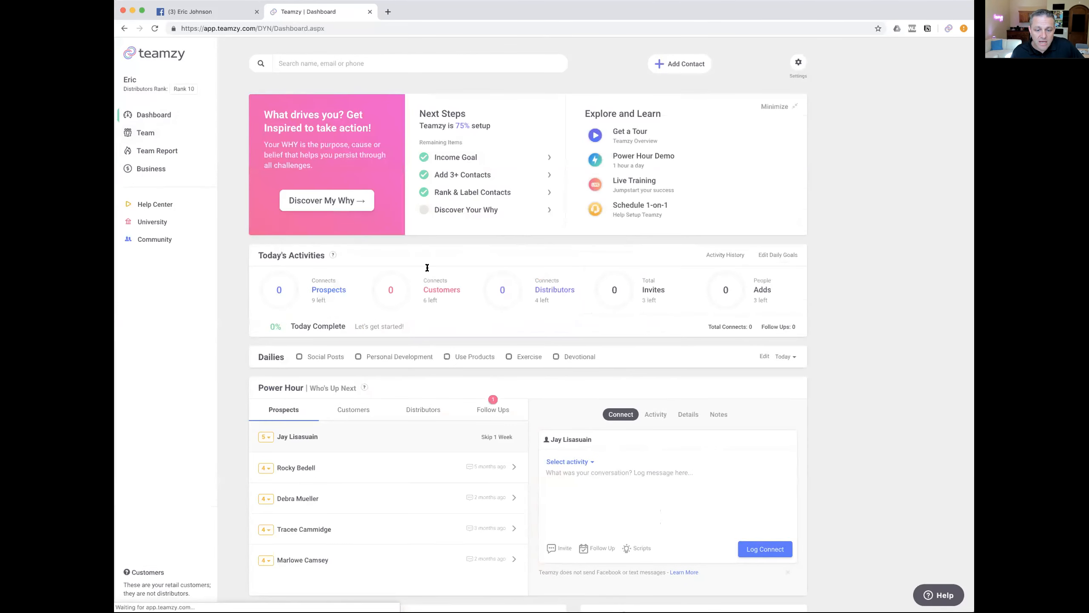
scroll(427, 265, down, 1)
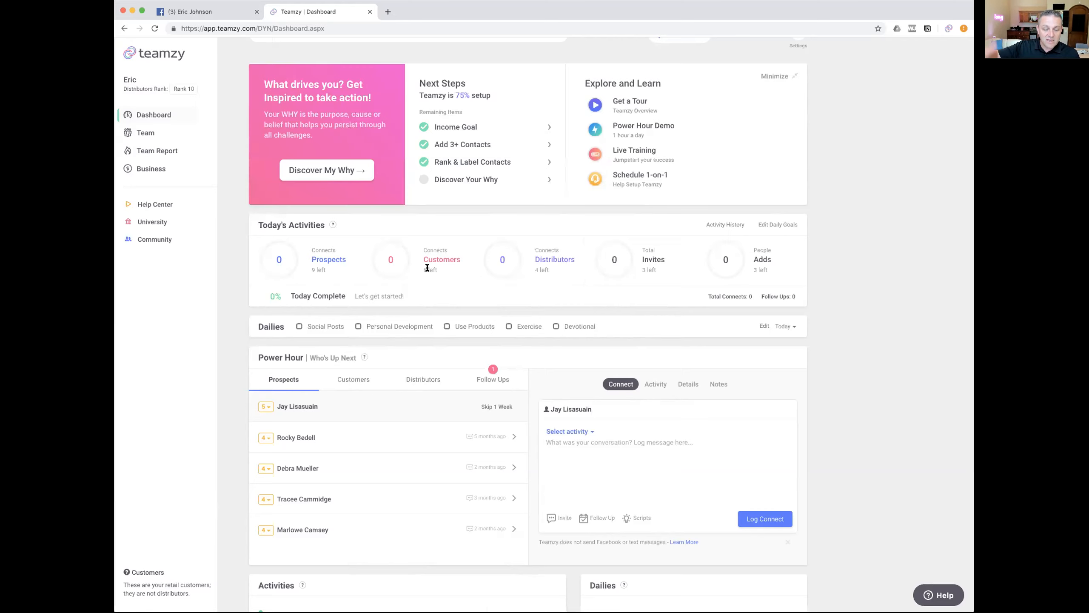
scroll(427, 268, up, 1)
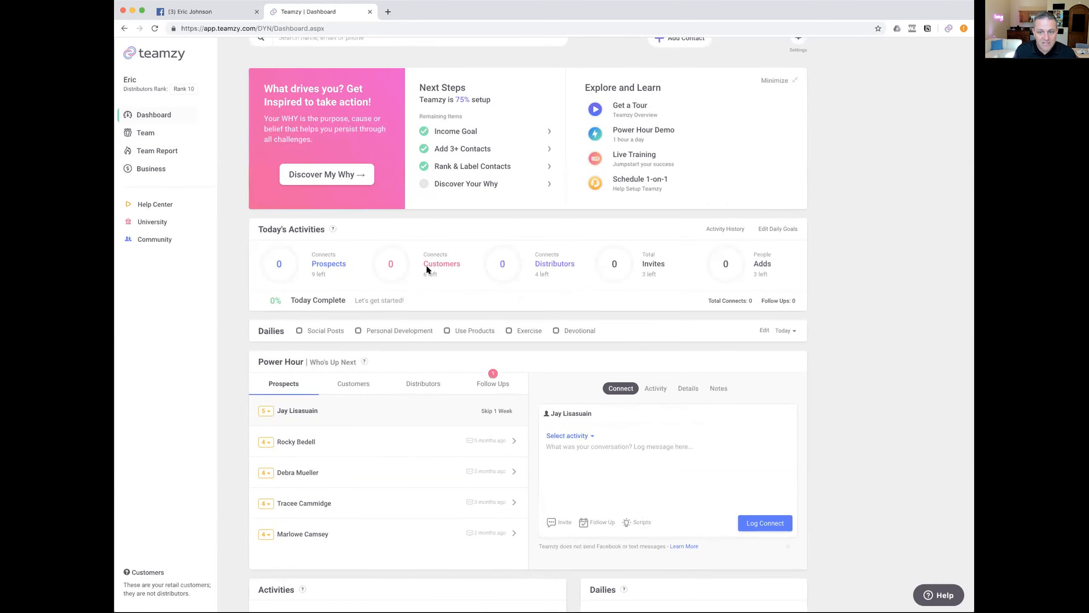
scroll(425, 263, up, 3)
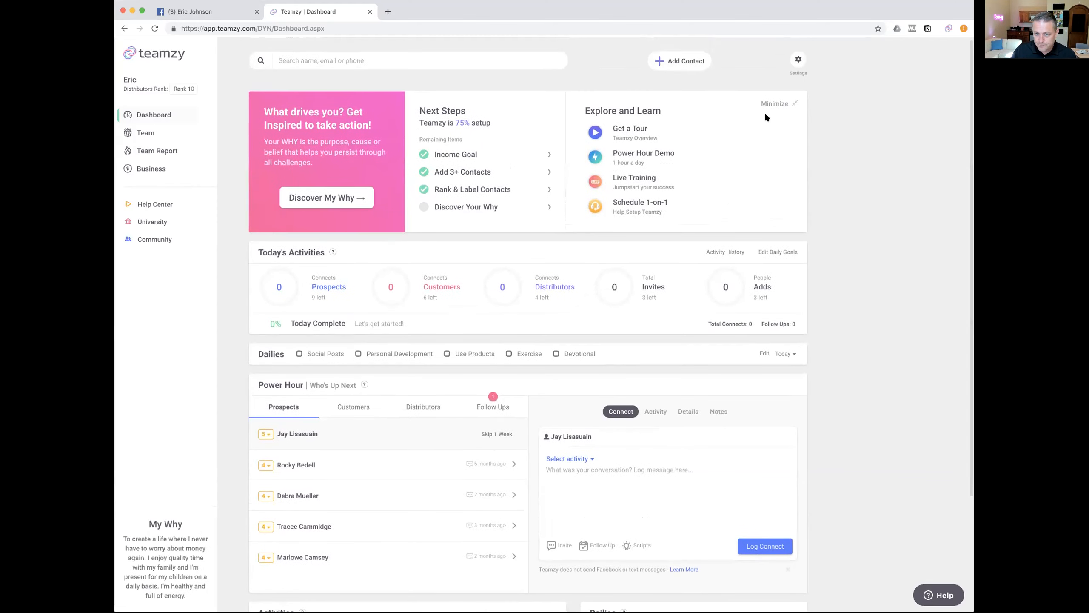
click(788, 105)
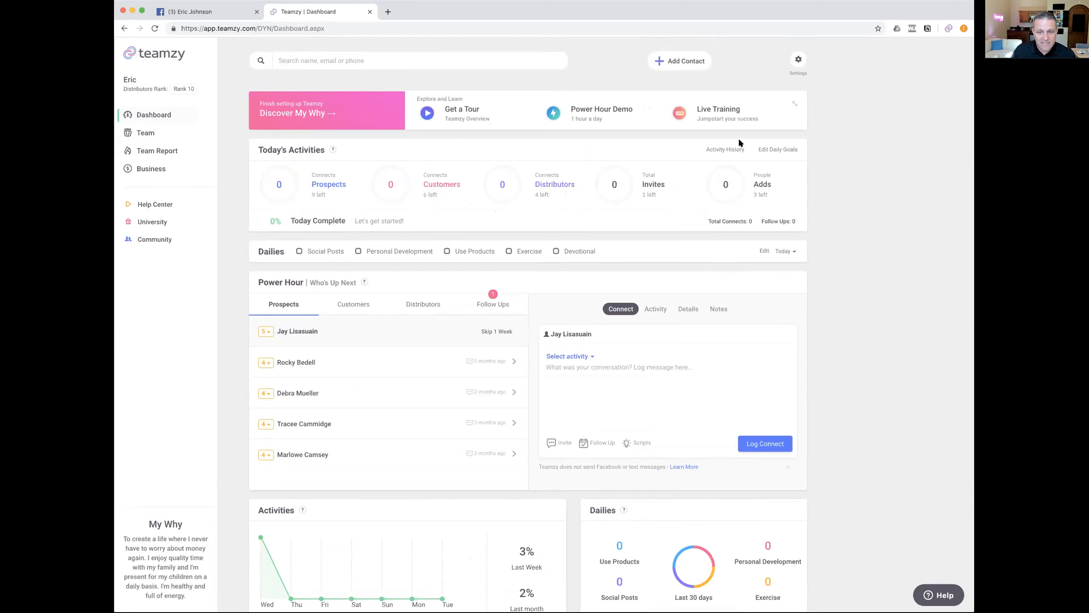
Read the explanations of Prospects, Customers, Distributors, Invites and Adds in Today's Activities.
mouse_move(275, 192)
mouse_move(549, 198)
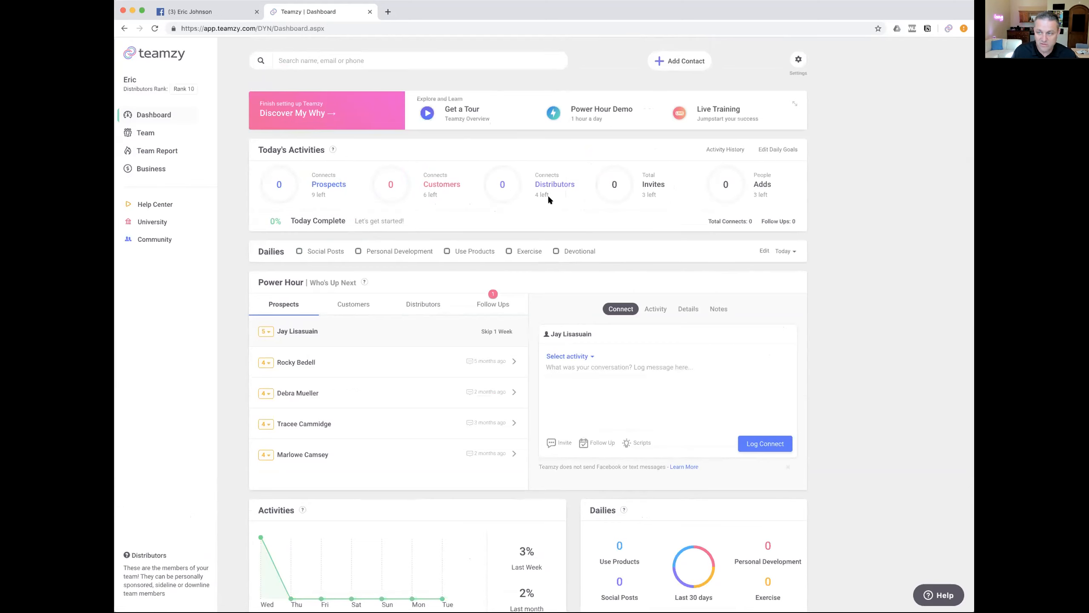
mouse_move(316, 182)
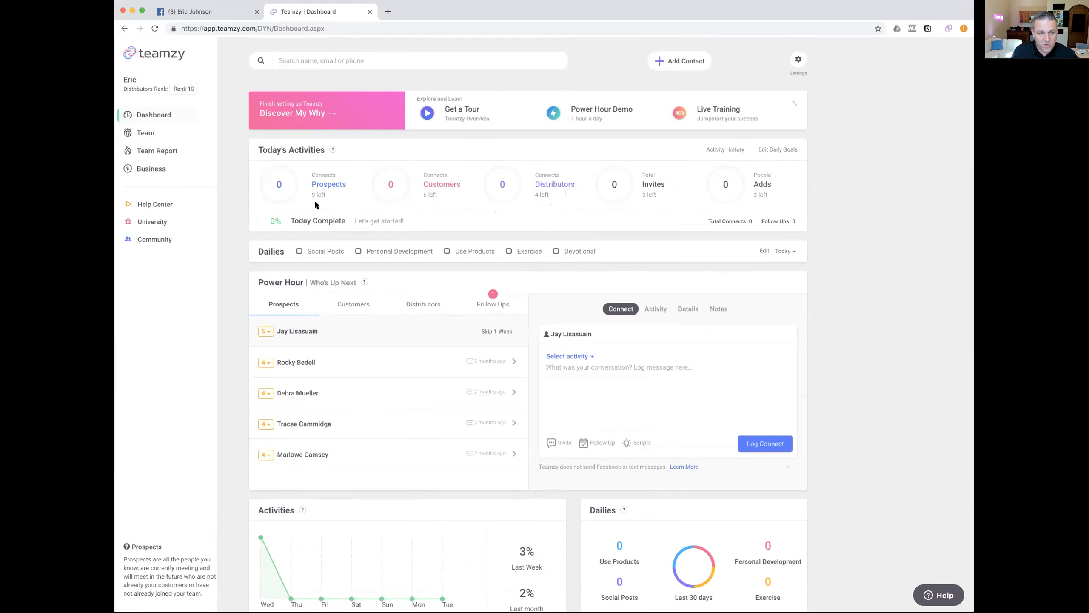
mouse_move(396, 207)
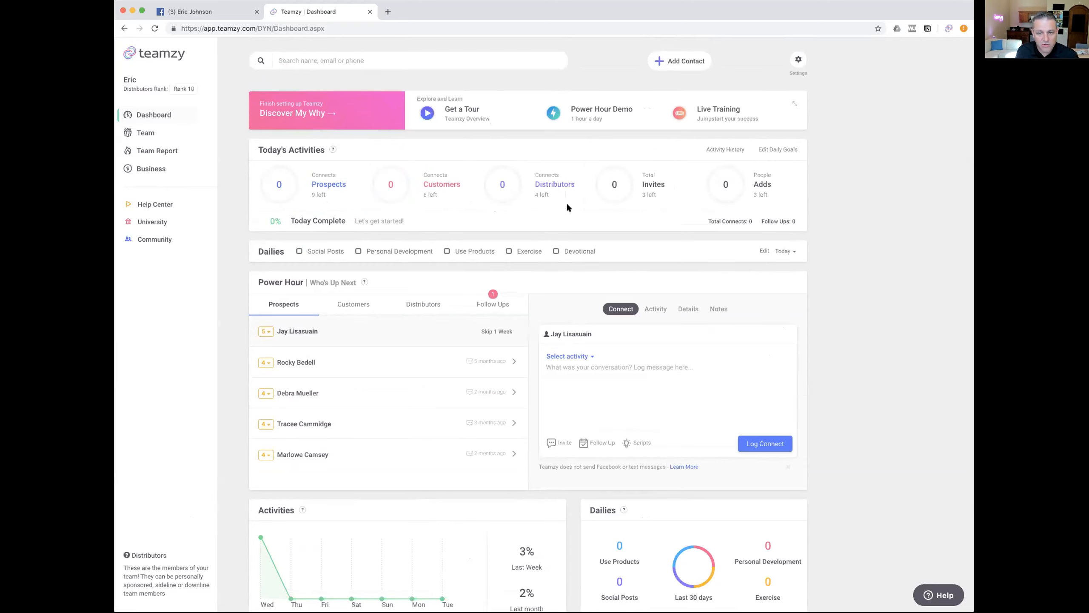
mouse_move(625, 175)
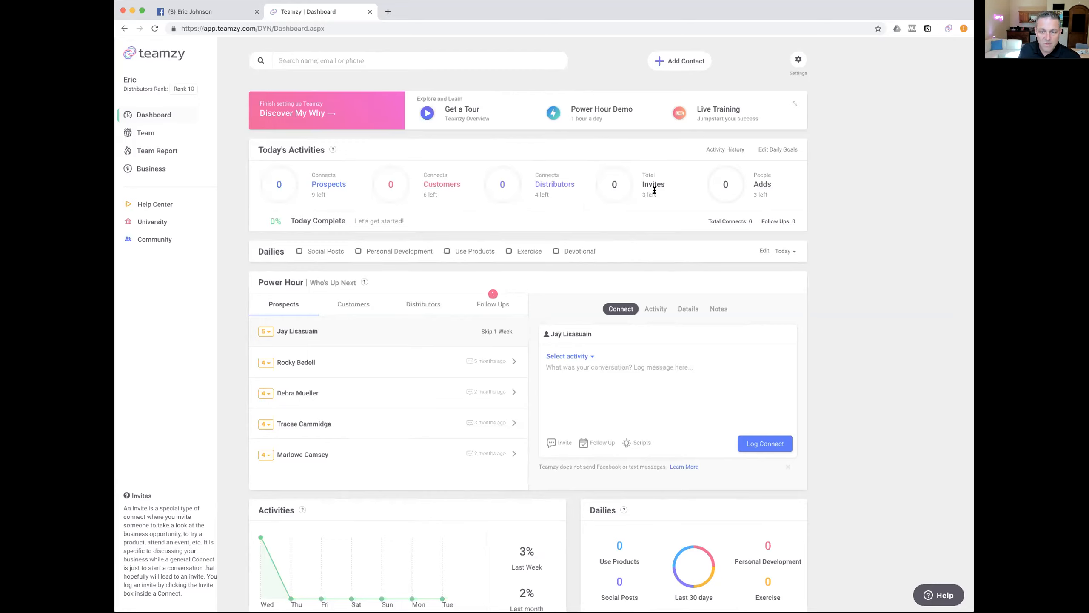
mouse_move(762, 185)
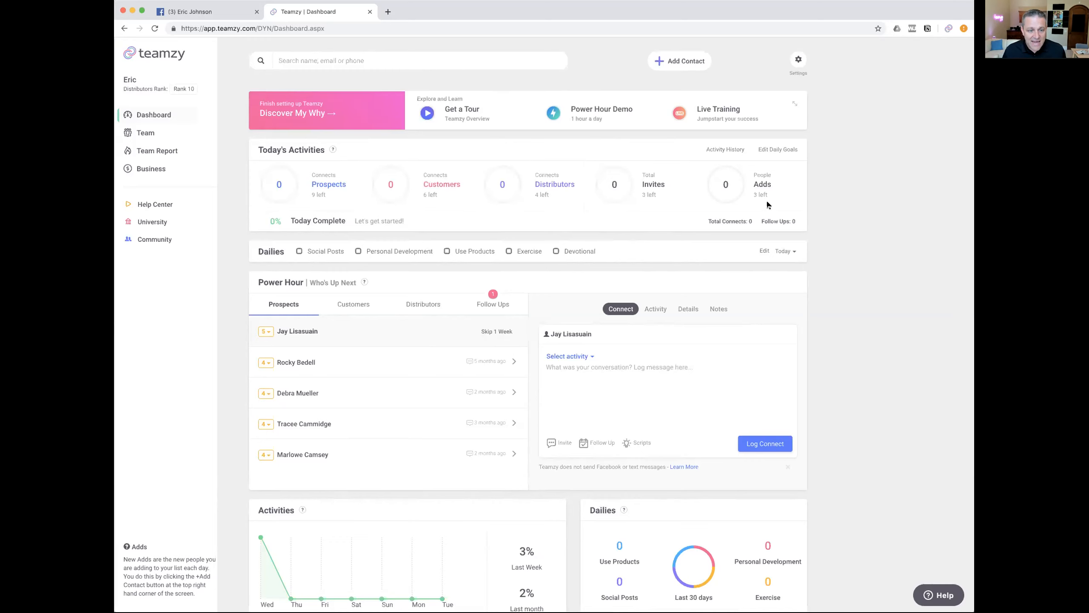
Look through the Power Hour lists for Customers, Distributors and Follow Ups, and return to Prospects.
scroll(387, 323, down, 1)
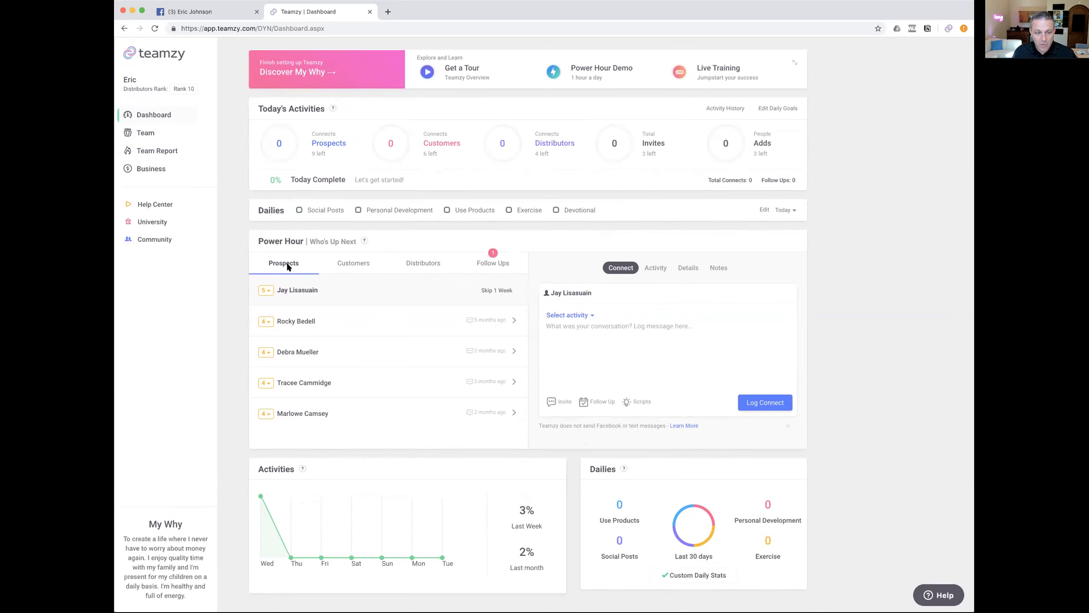
click(354, 262)
click(419, 262)
click(493, 262)
click(269, 266)
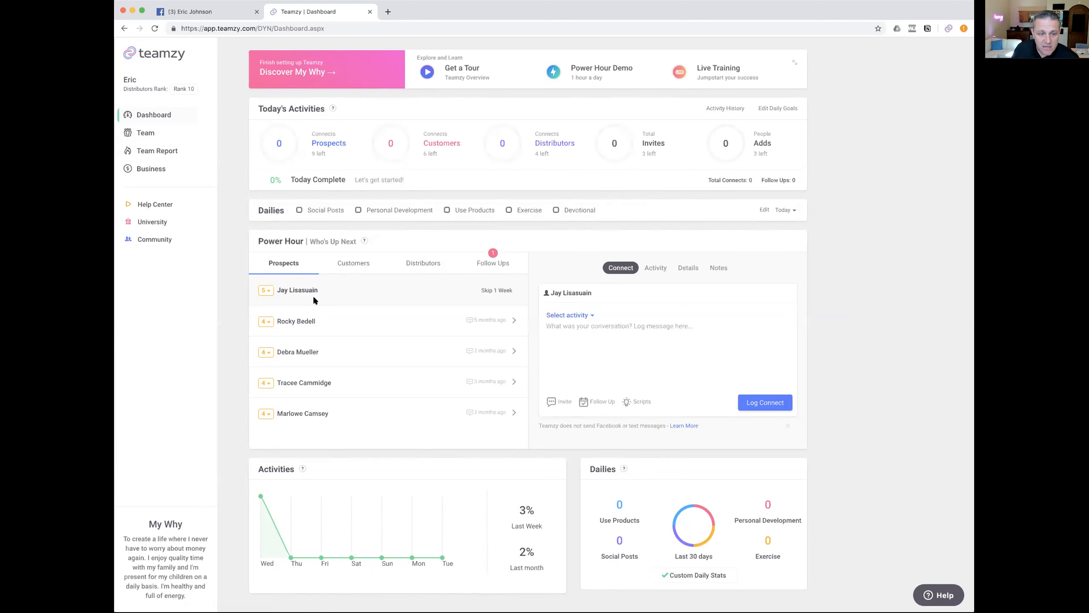
Switch to Facebook to close the open chat conversation, and return to the Teamzy dashboard.
click(185, 11)
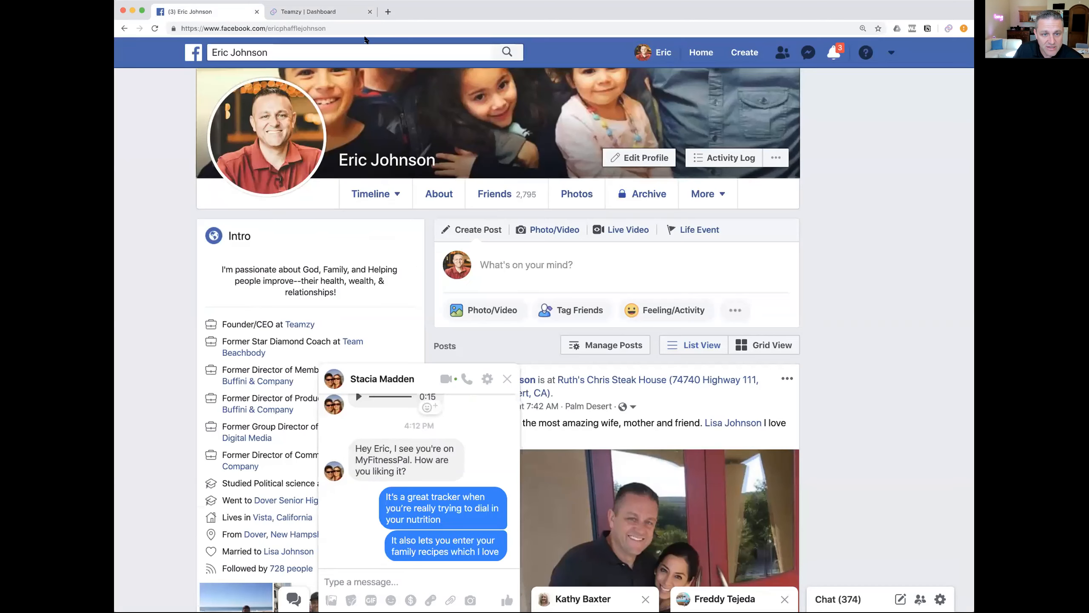
click(506, 378)
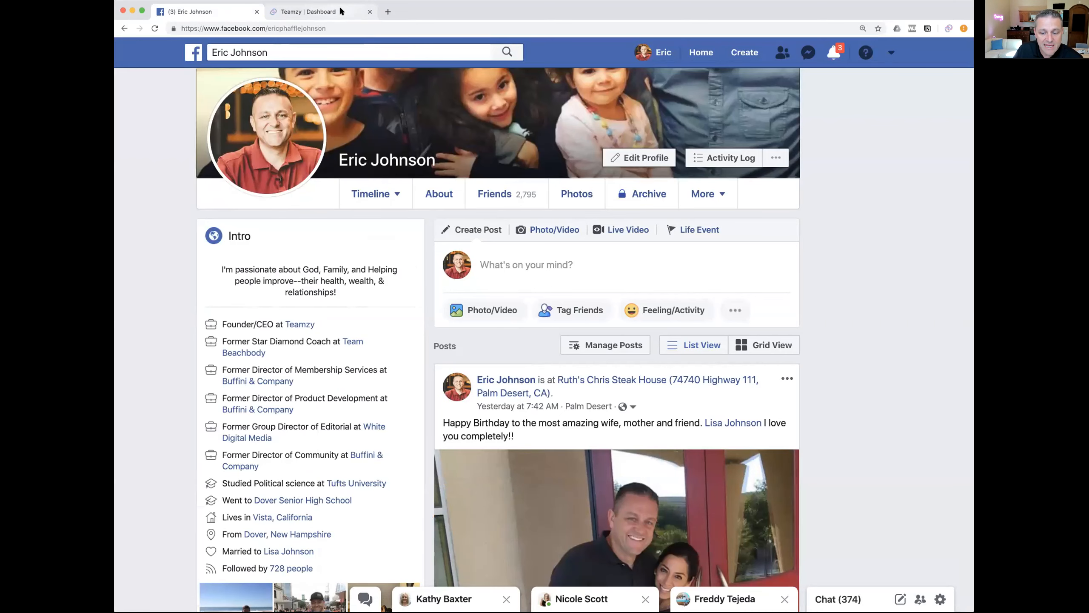
click(309, 11)
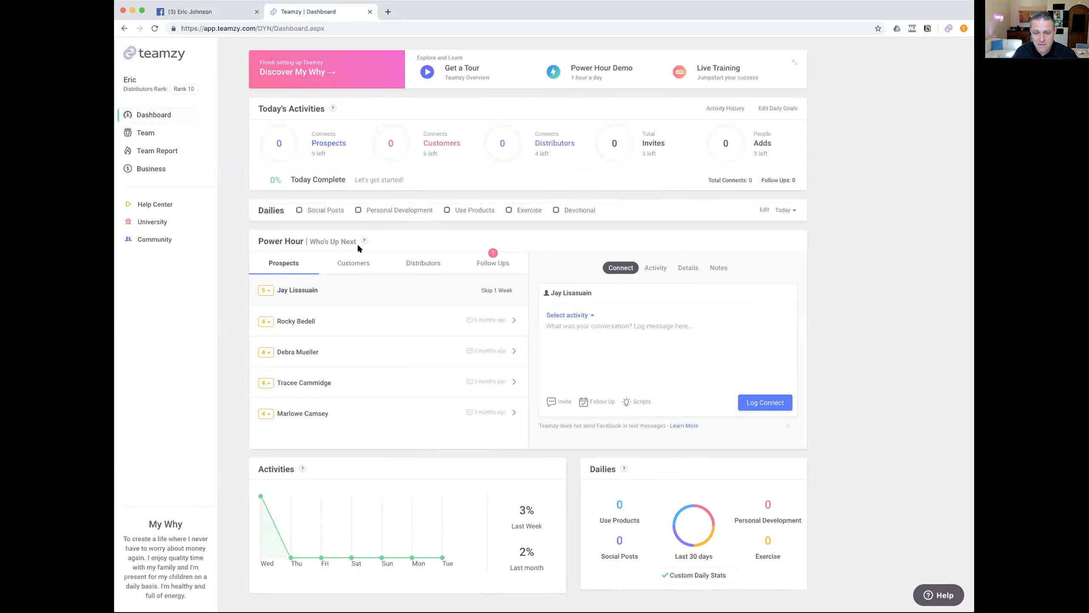
Choose Facebook Message as the first prospect's activity and copy the Connect 1 script from the script ideas.
click(568, 316)
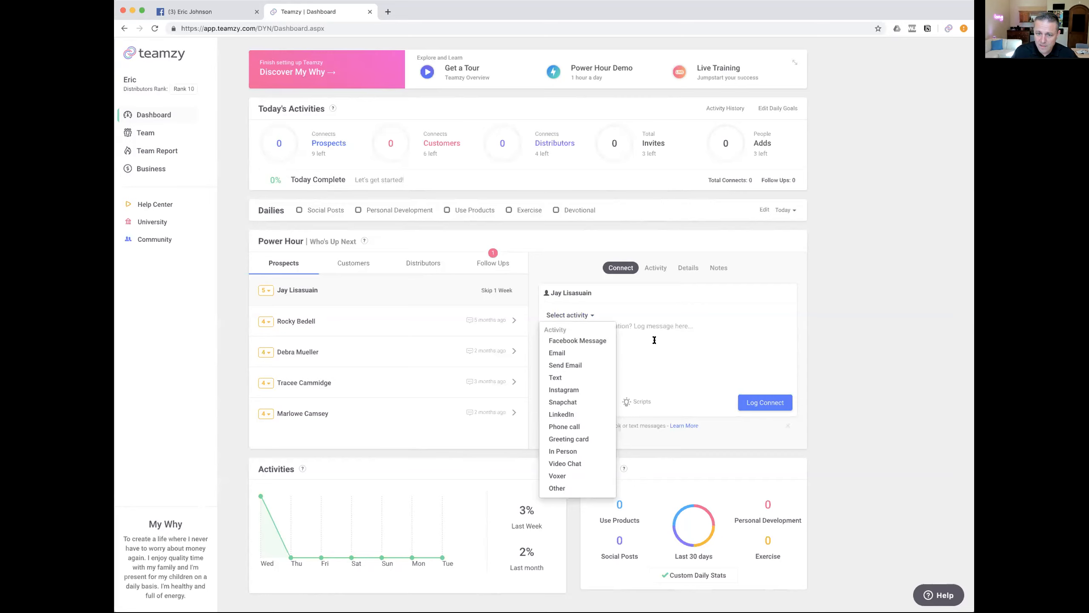
click(596, 341)
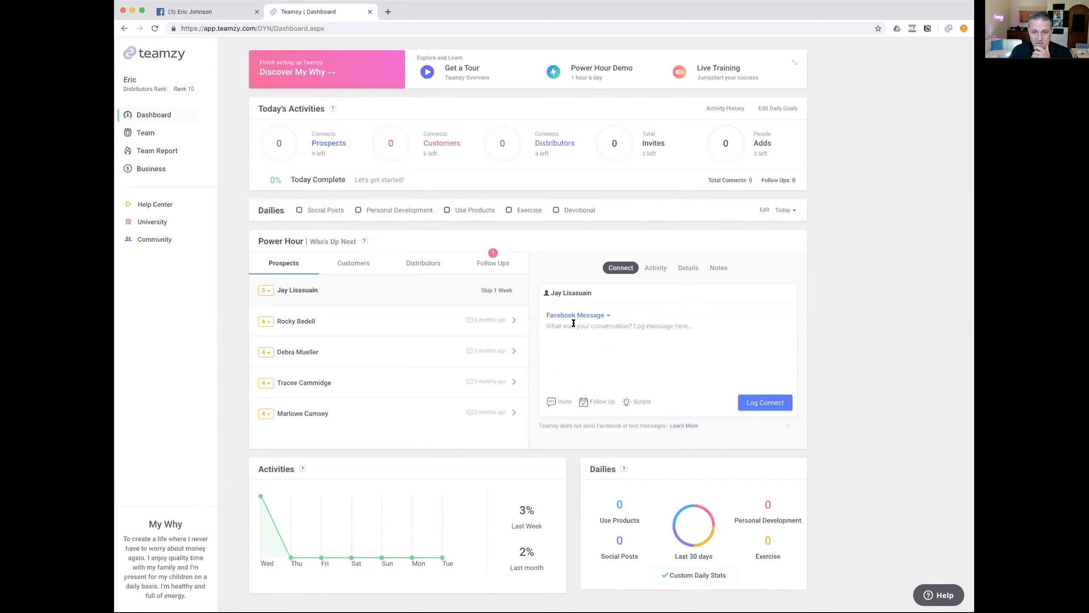
click(636, 400)
click(578, 124)
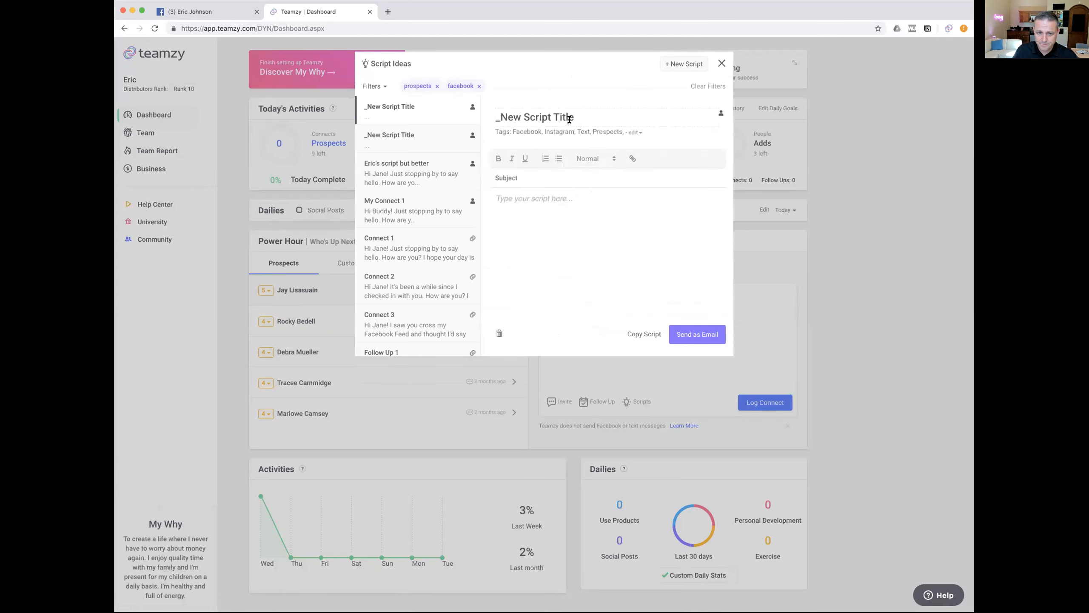
click(393, 246)
scroll(394, 248, down, 2)
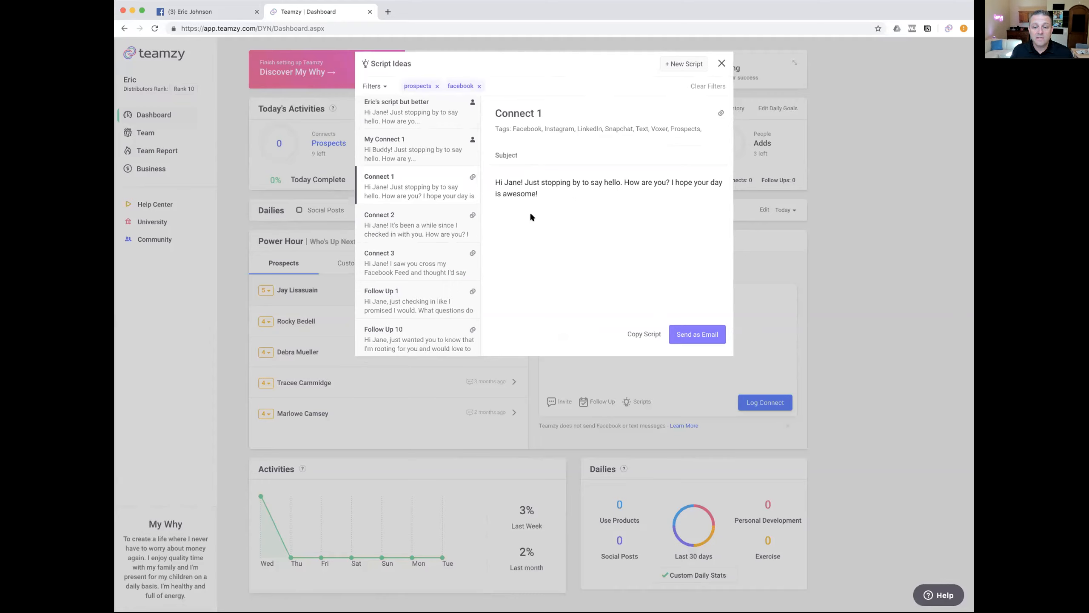
click(639, 335)
Paste the copied script into the connect message and replace the greeting name with the prospect's first name.
click(757, 327)
right_click(550, 349)
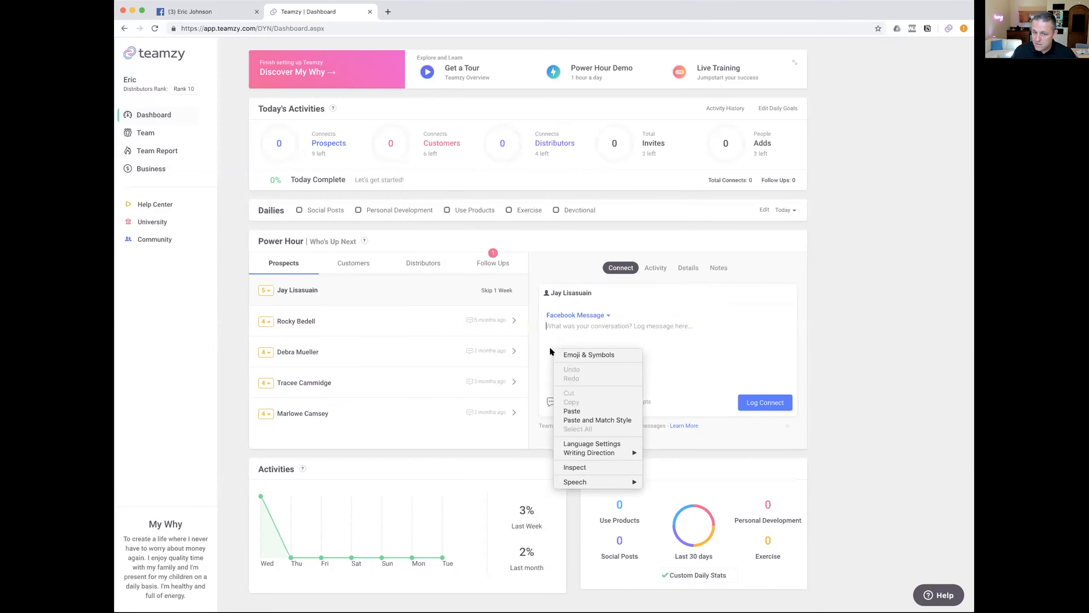
click(573, 411)
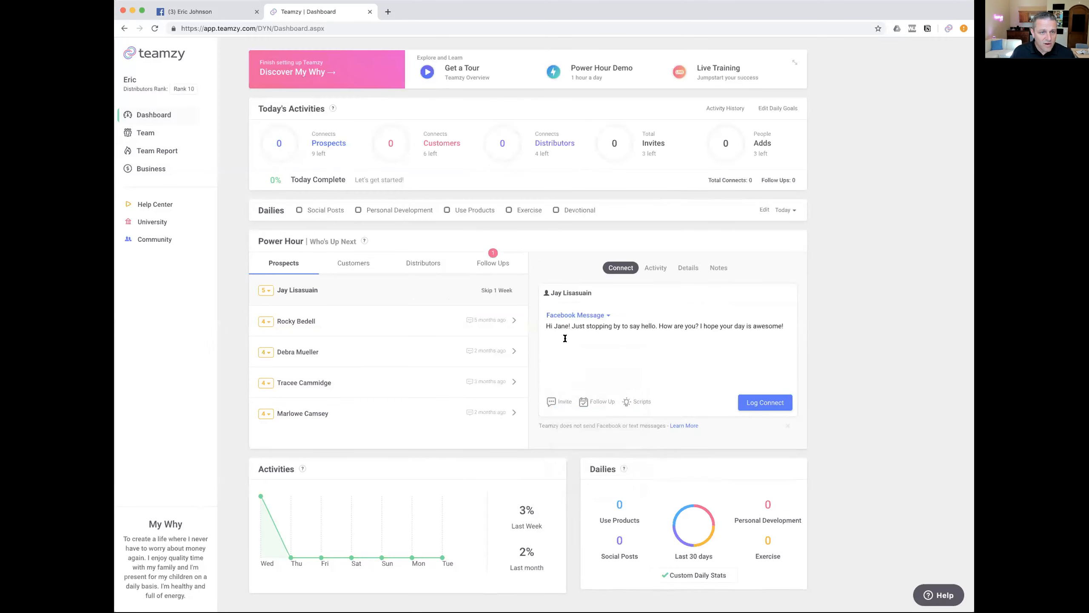
click(565, 324)
key(BackSpace)
key(BackSpace)
key(BackSpace)
text(y)
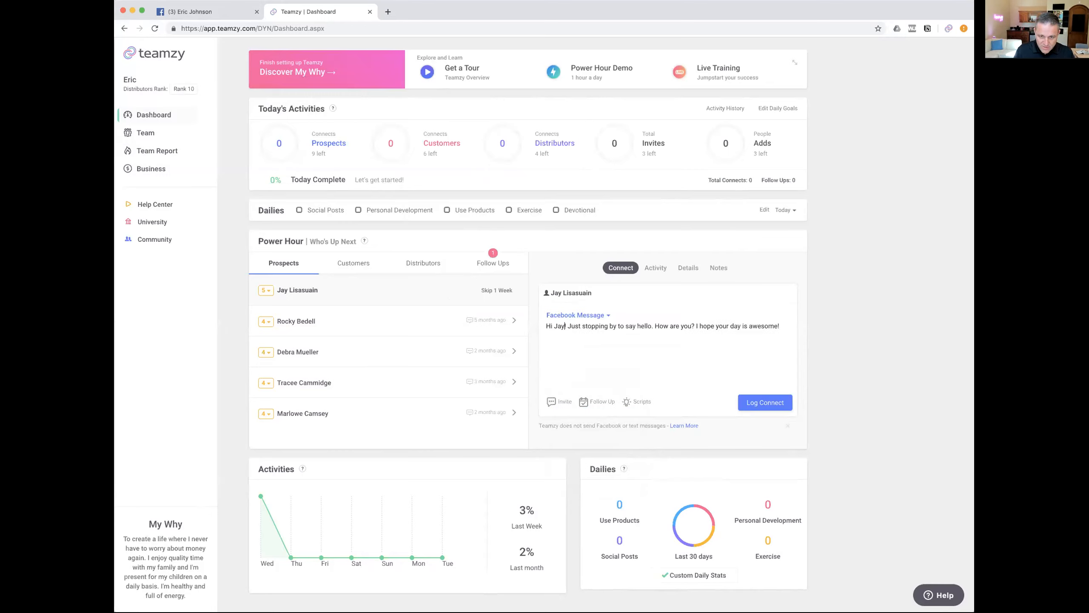
Add fire, grinning face and raised hands emojis at the end of the message.
click(786, 327)
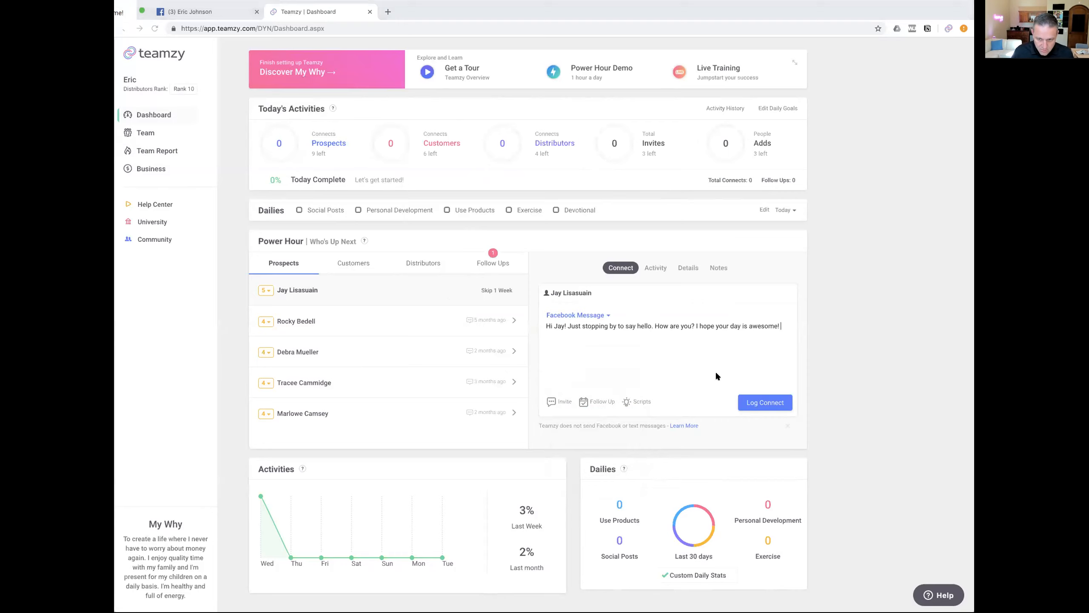
key(Return)
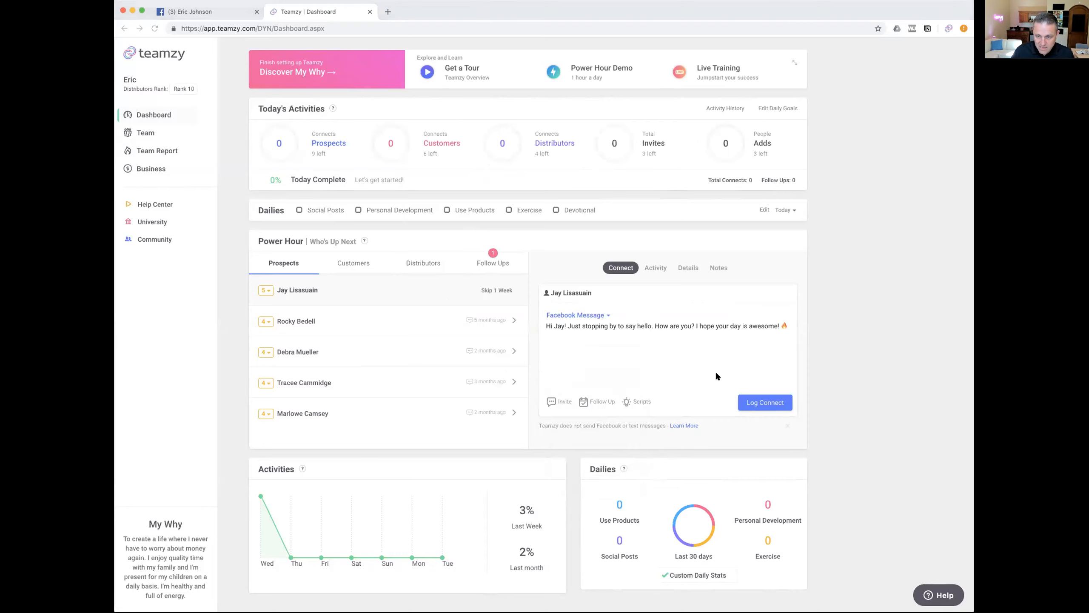
key(Return)
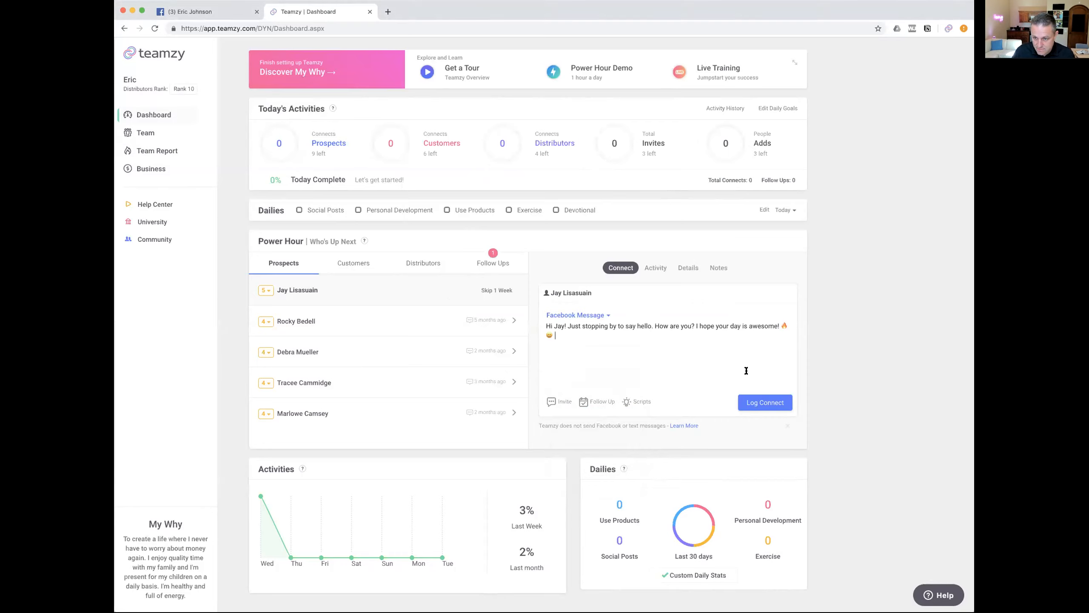
key(ctrl+super+space)
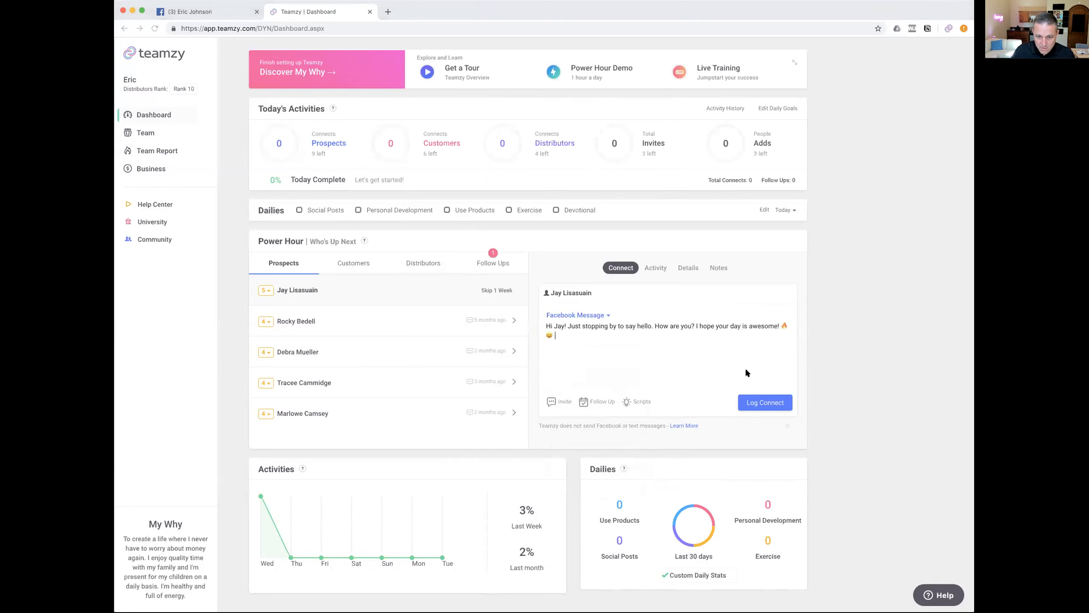
key(Return)
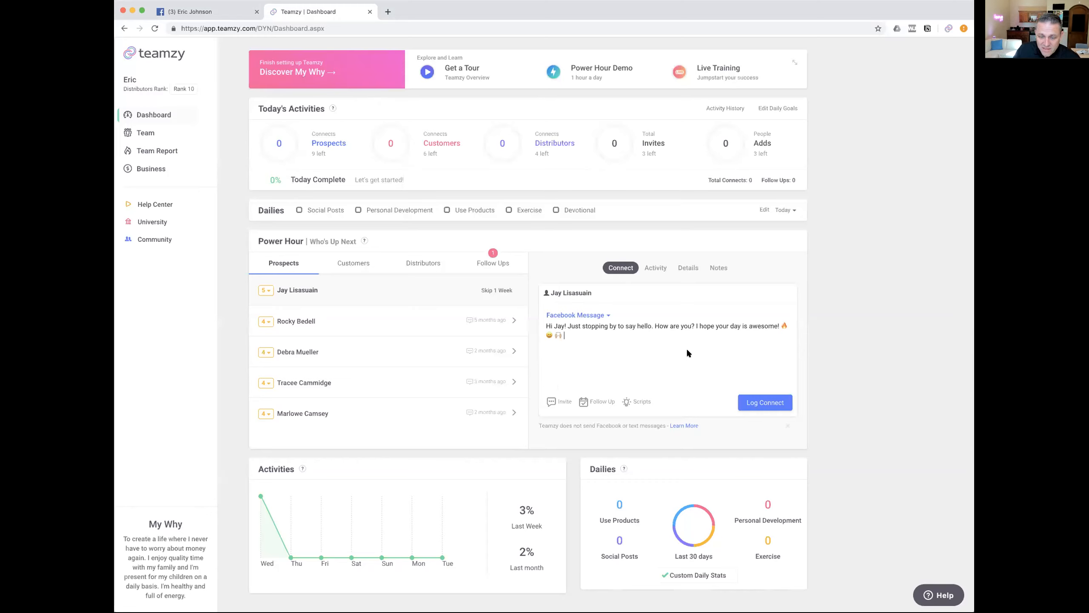
Copy the whole connect message, then switch to Facebook and search for the prospect by name.
drag(547, 326, 571, 334)
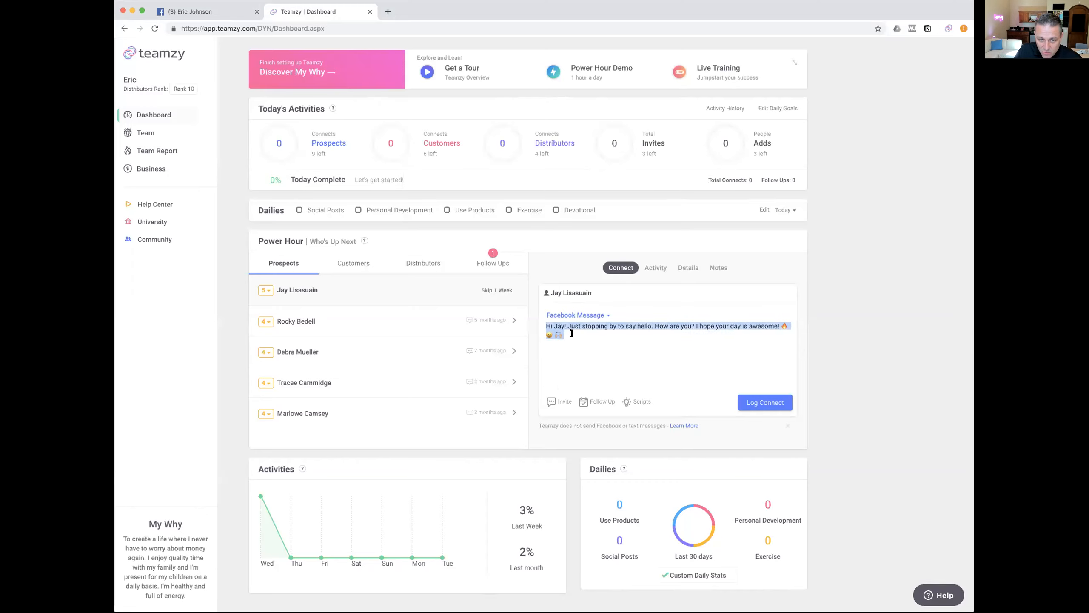
right_click(571, 333)
click(579, 401)
click(215, 11)
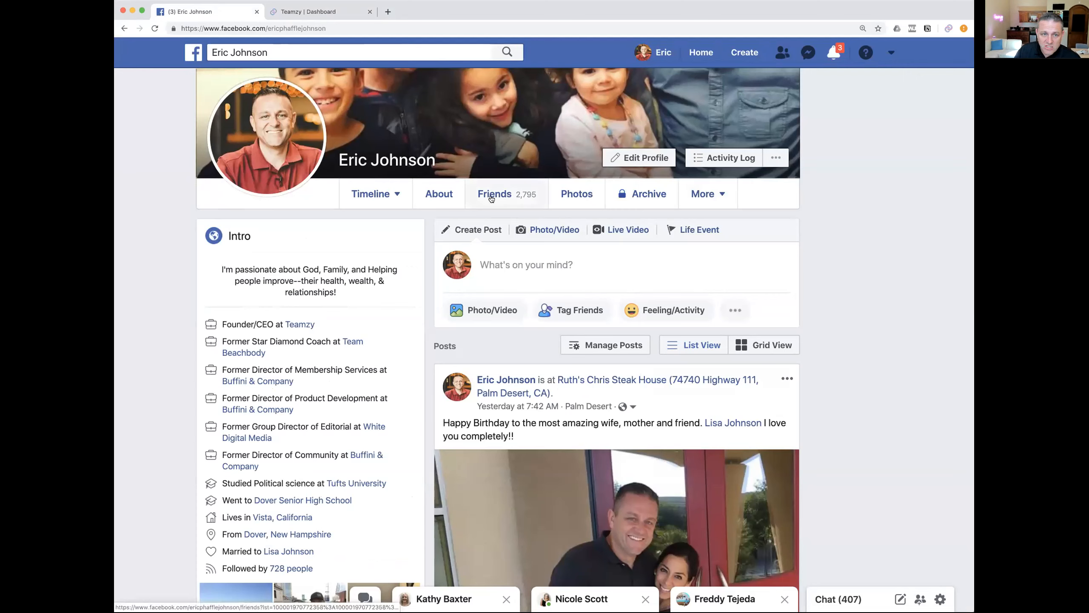
click(346, 54)
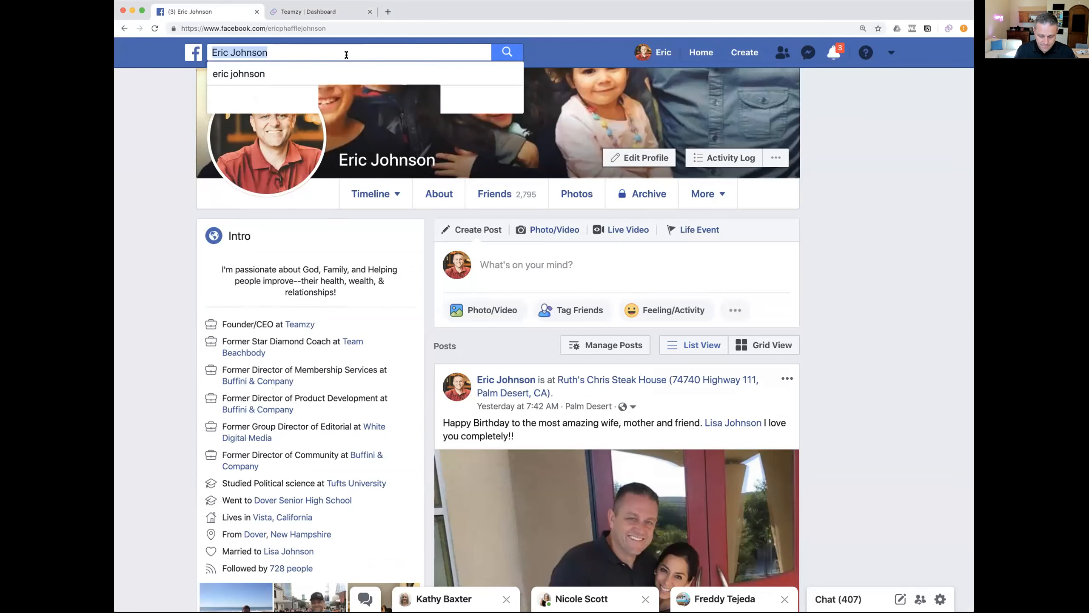
text(jay)
click(346, 70)
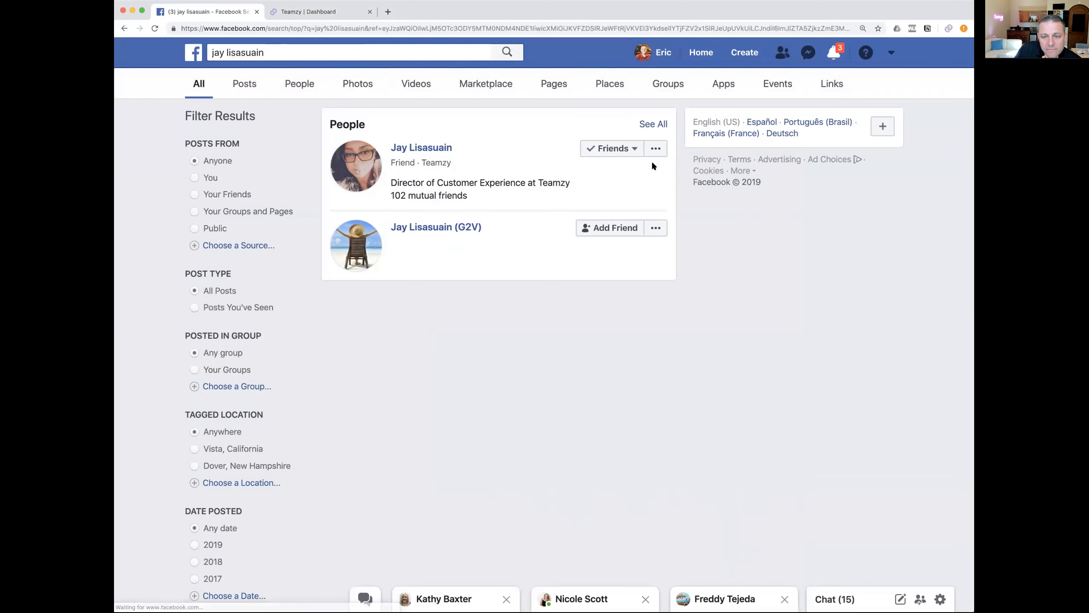
Open a new message to the prospect who is already a Facebook friend, paste the copied text and send it.
click(654, 151)
click(630, 177)
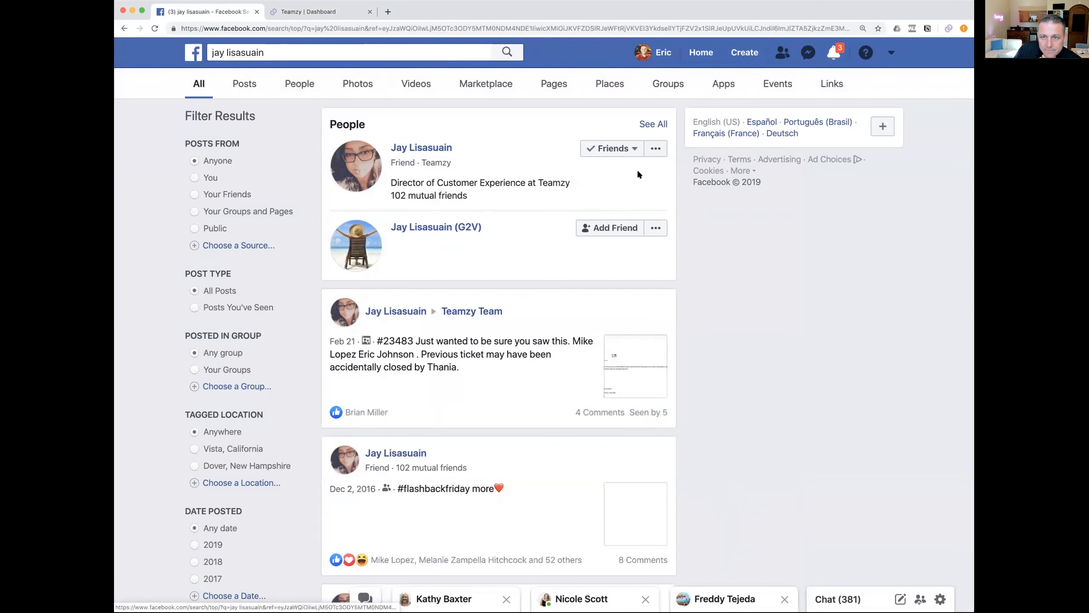
right_click(460, 241)
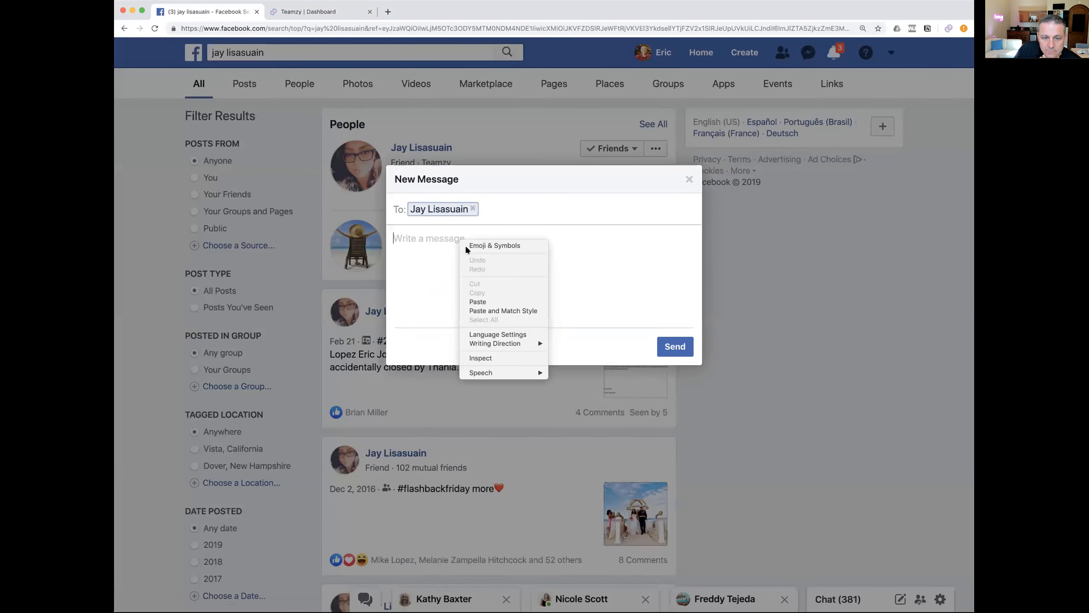
click(484, 303)
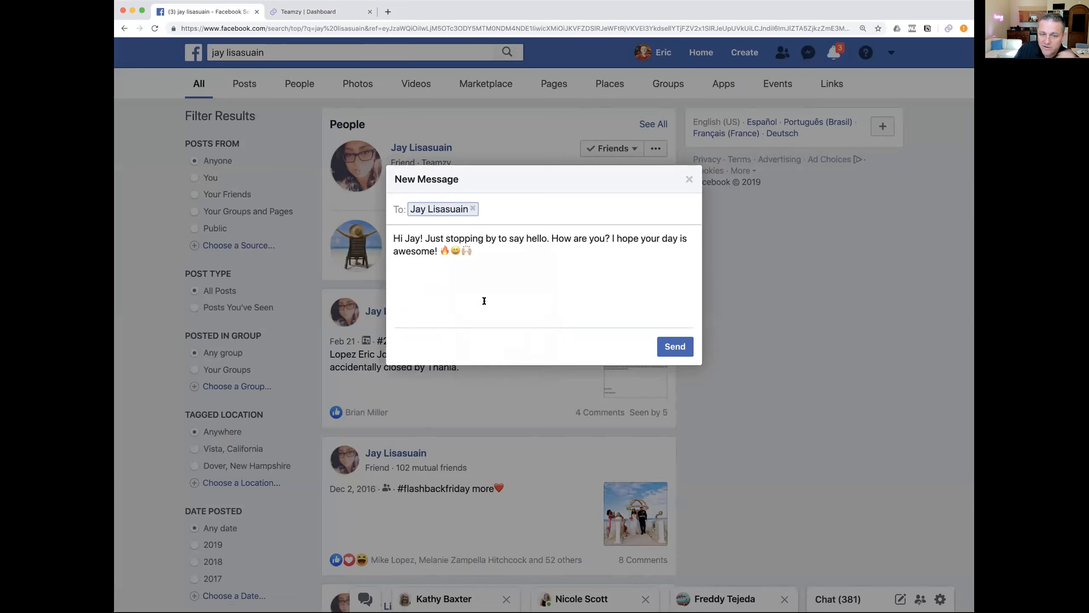
click(667, 347)
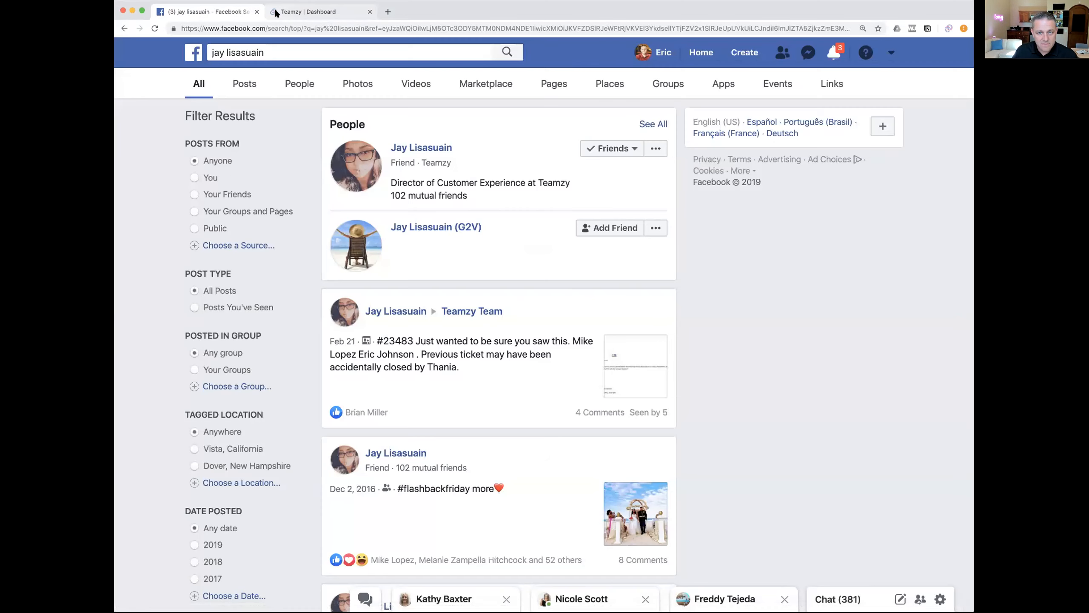
Return to the Teamzy dashboard and log the Facebook Message connect for the first prospect.
click(309, 11)
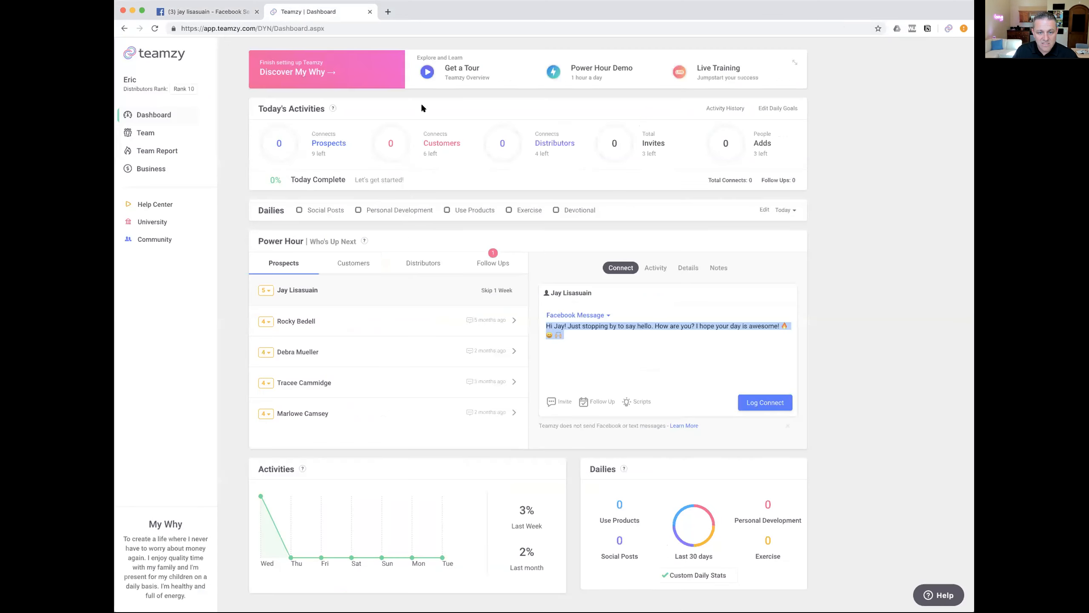
click(686, 374)
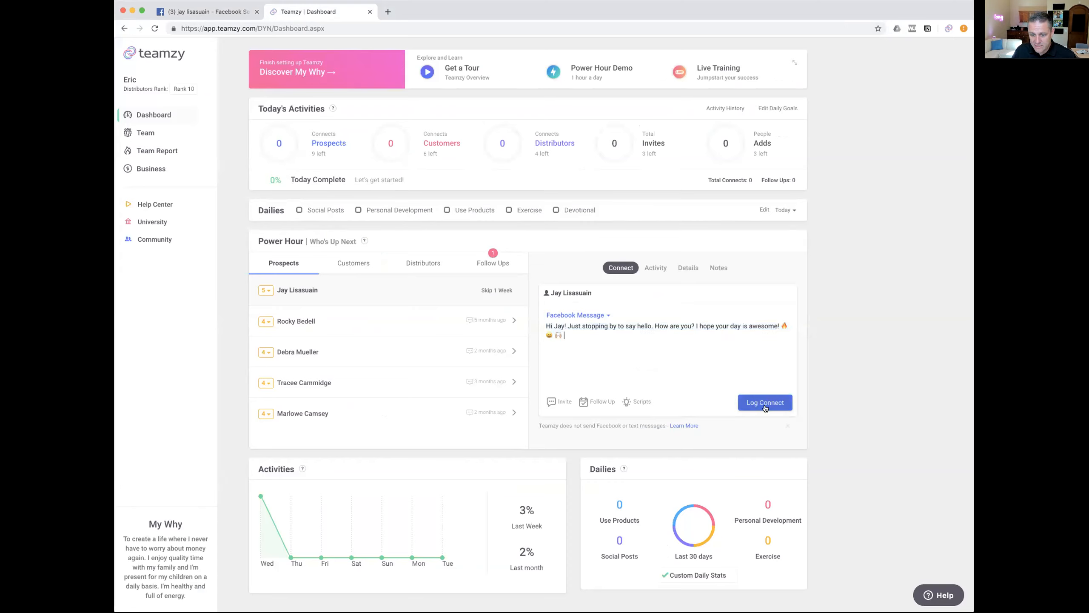
click(765, 403)
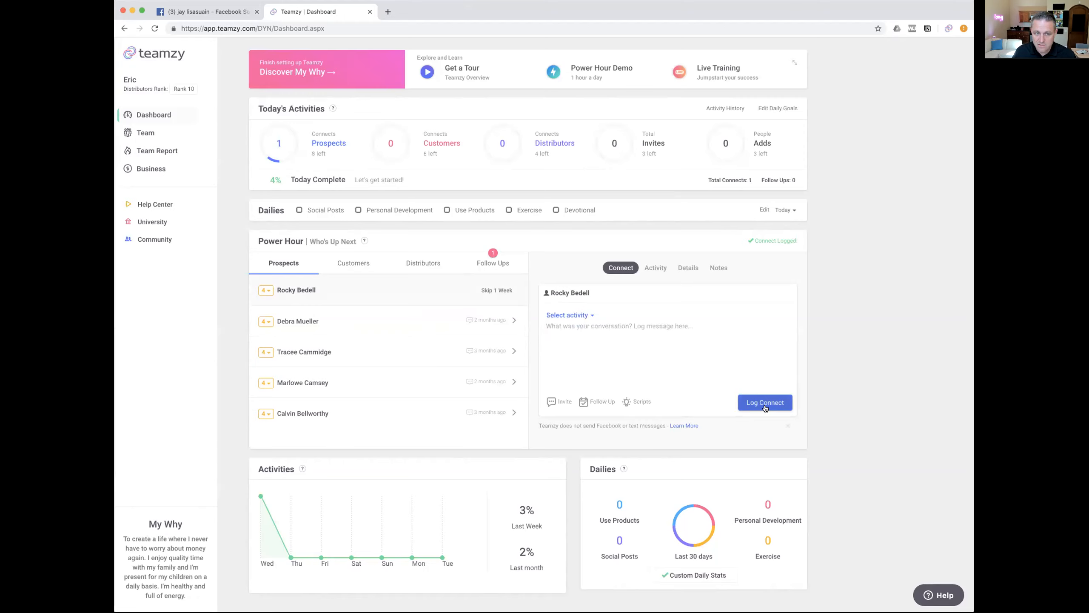
Paste the copied message for the next prospect and change the greeting to that prospect's first name.
mouse_move(272, 133)
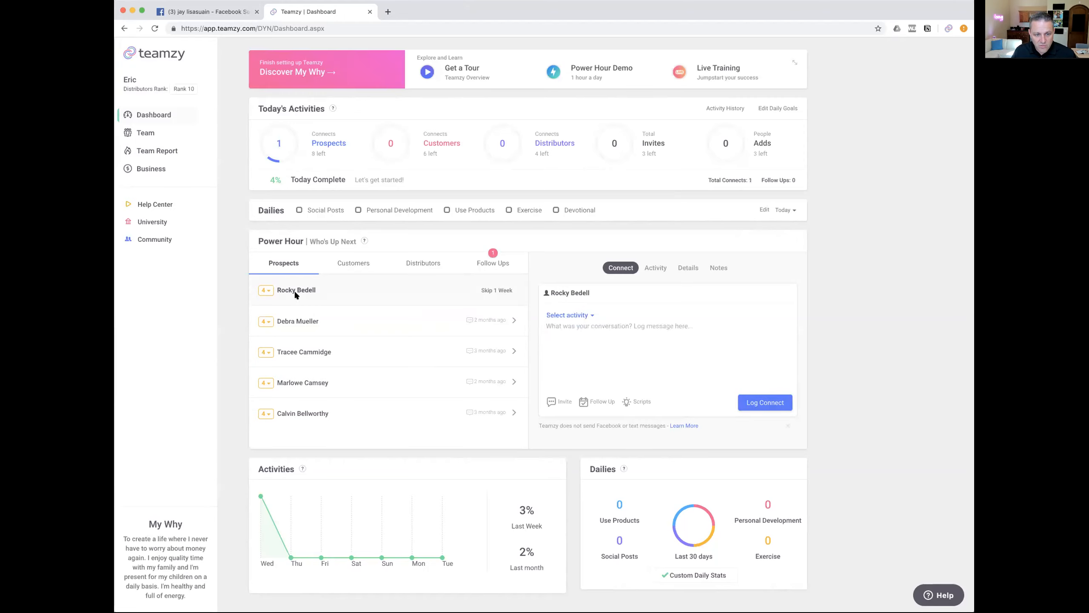
right_click(563, 326)
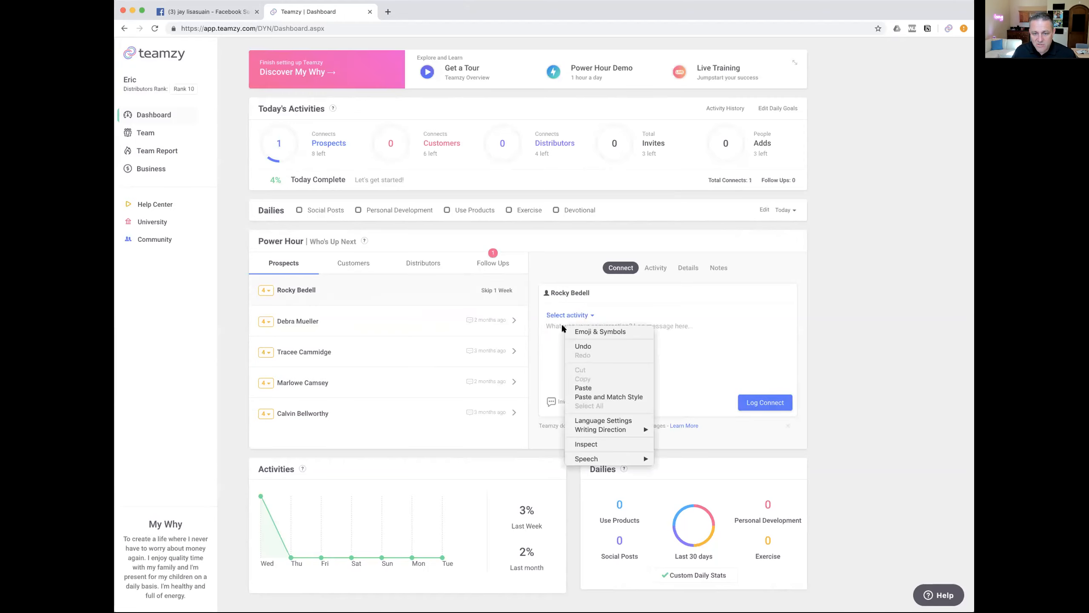
click(583, 389)
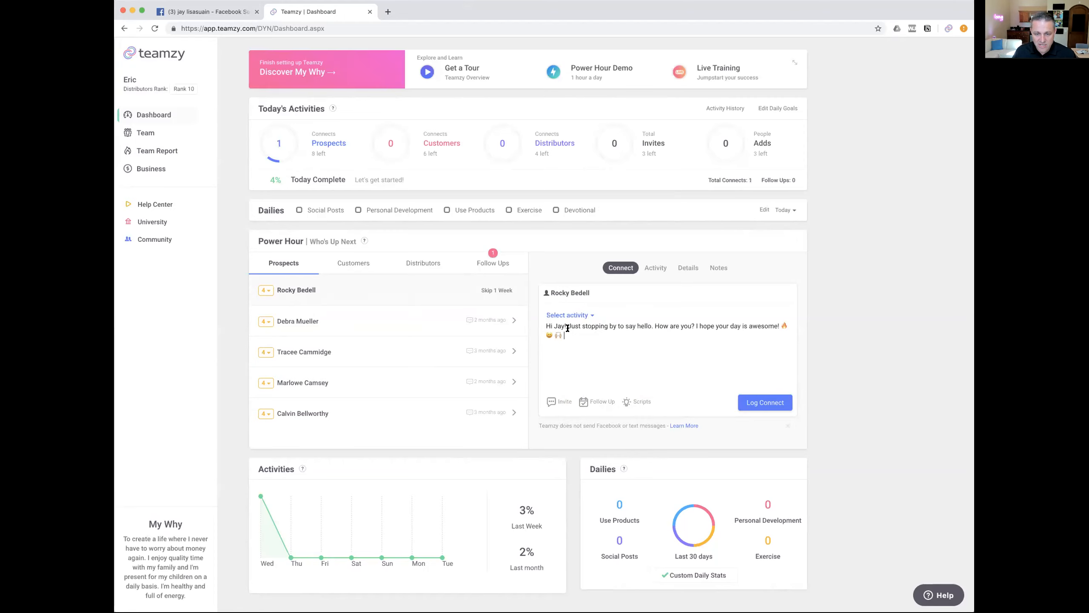
click(561, 326)
key(BackSpace)
key(BackSpace)
key(BackSpace)
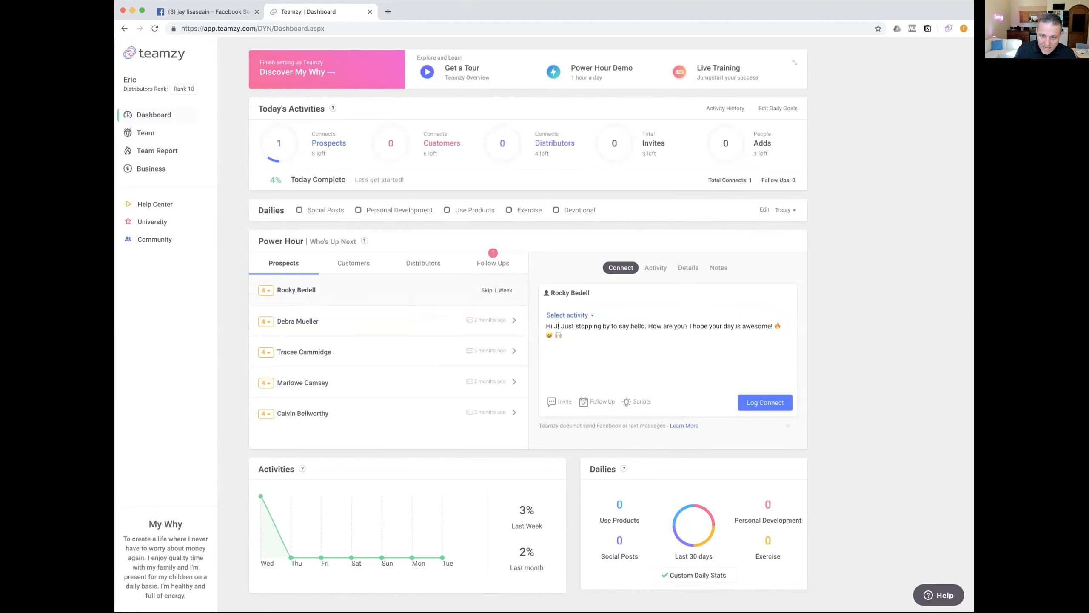
text(Rocky)
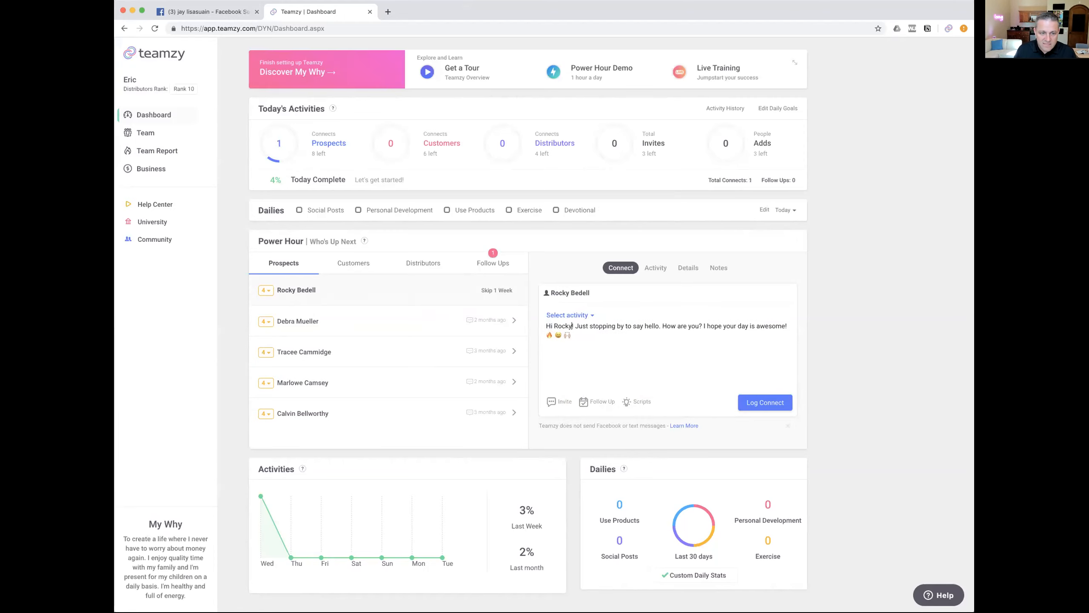
Copy the second prospect's personalized message and log it as a Facebook Message connect.
drag(543, 325, 581, 329)
right_click(581, 330)
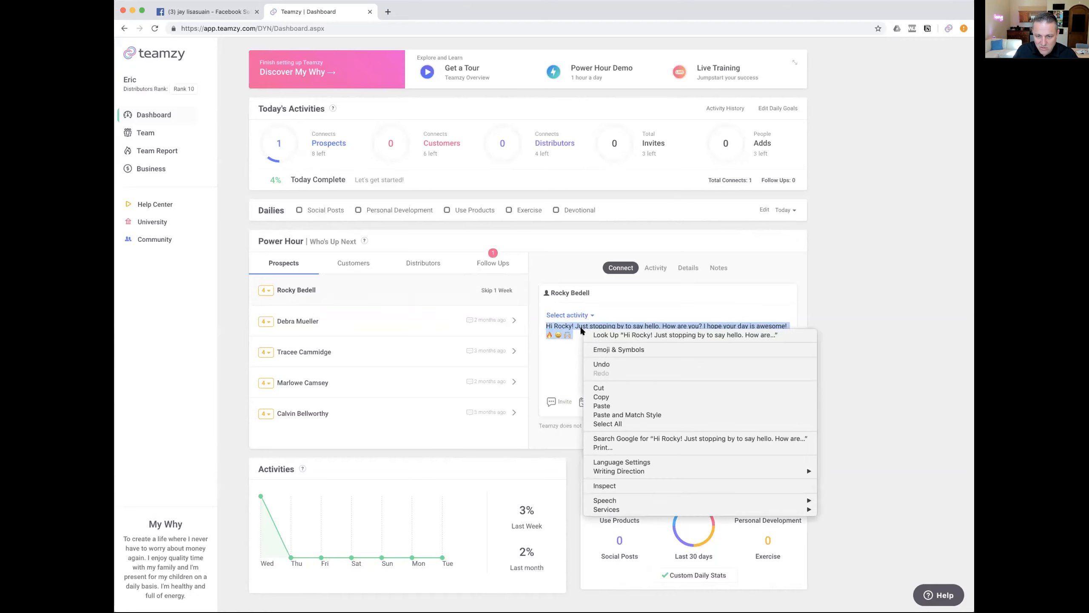
click(604, 396)
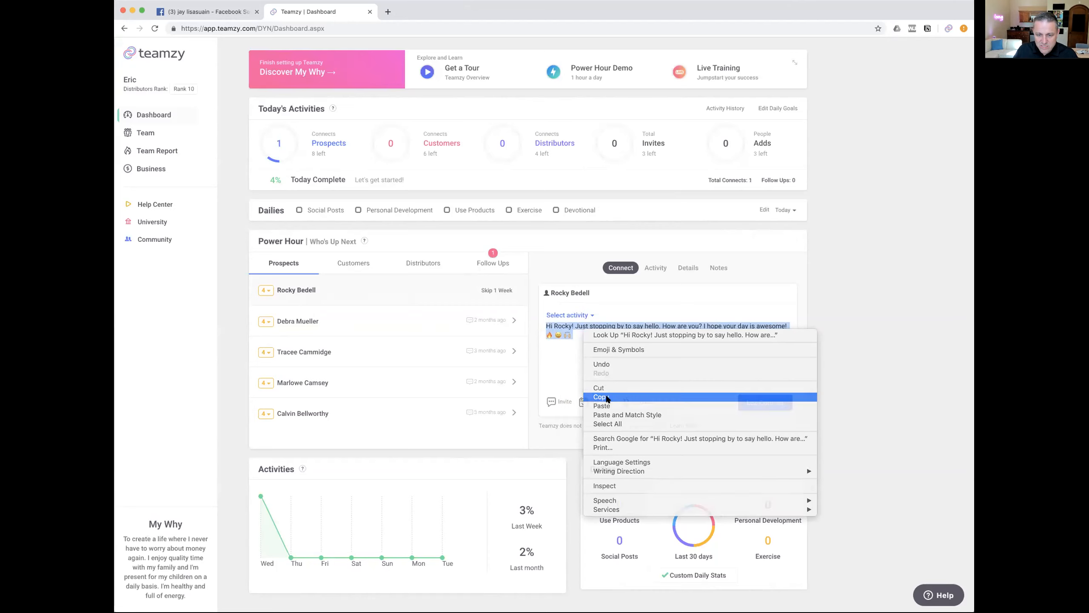
click(607, 354)
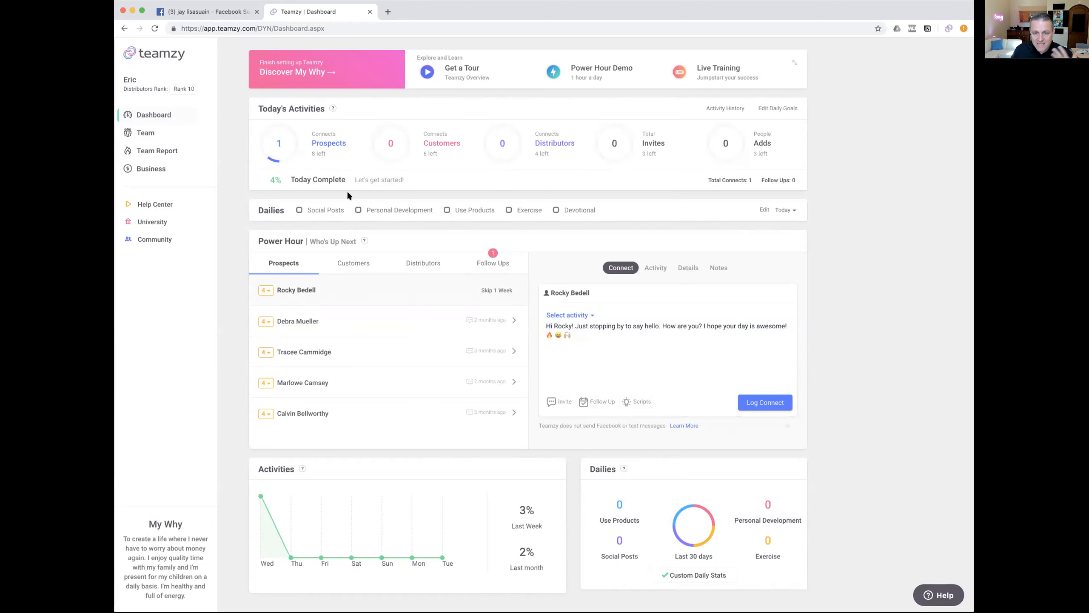
click(573, 318)
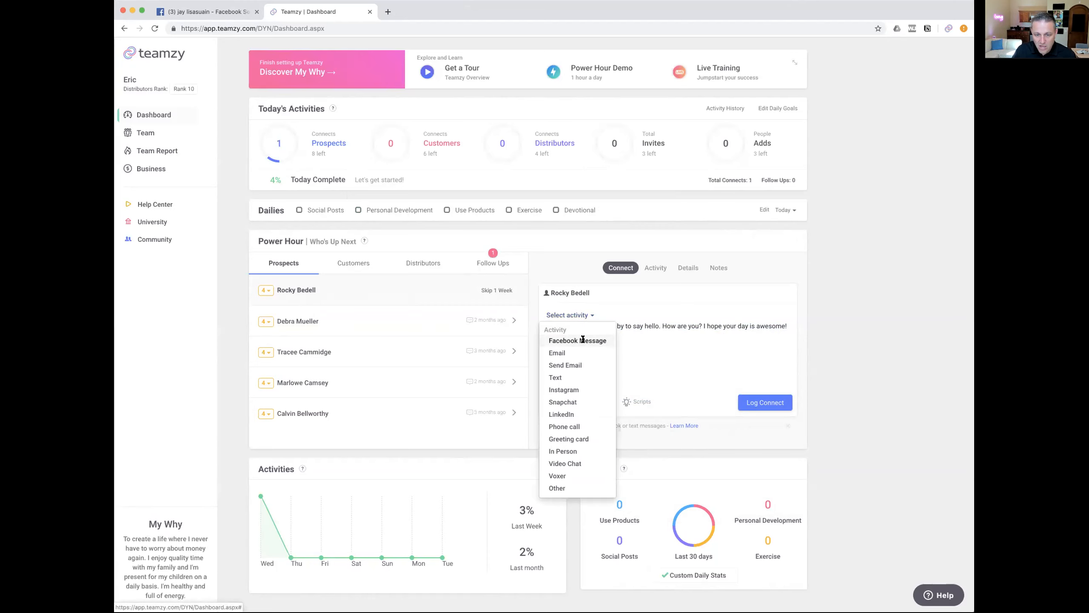
click(583, 339)
click(763, 402)
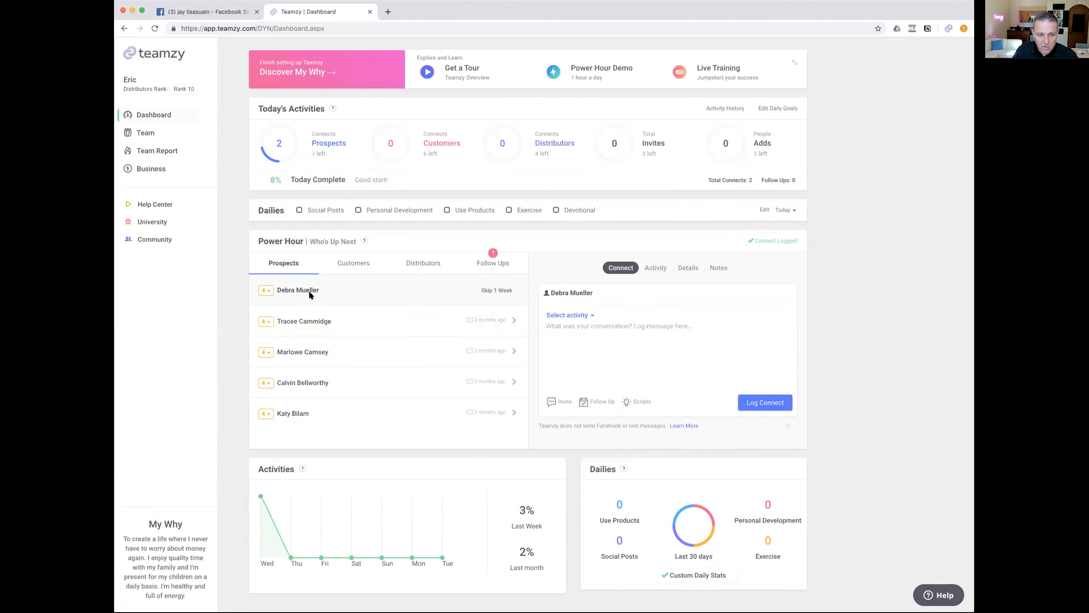
Paste the message for the third prospect in the Power Hour list and put that prospect's first name in the greeting.
right_click(590, 348)
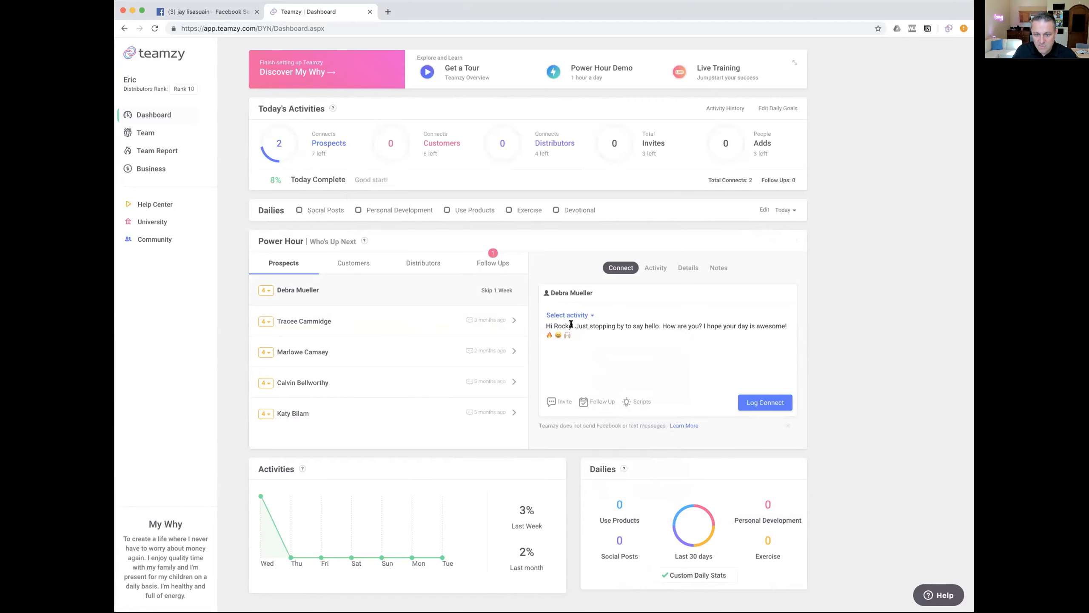
key(BackSpace)
key(BackSpace)
key(BackSpace)
key(BackSpace)
key(BackSpace)
key(BackSpace)
text(Debra)
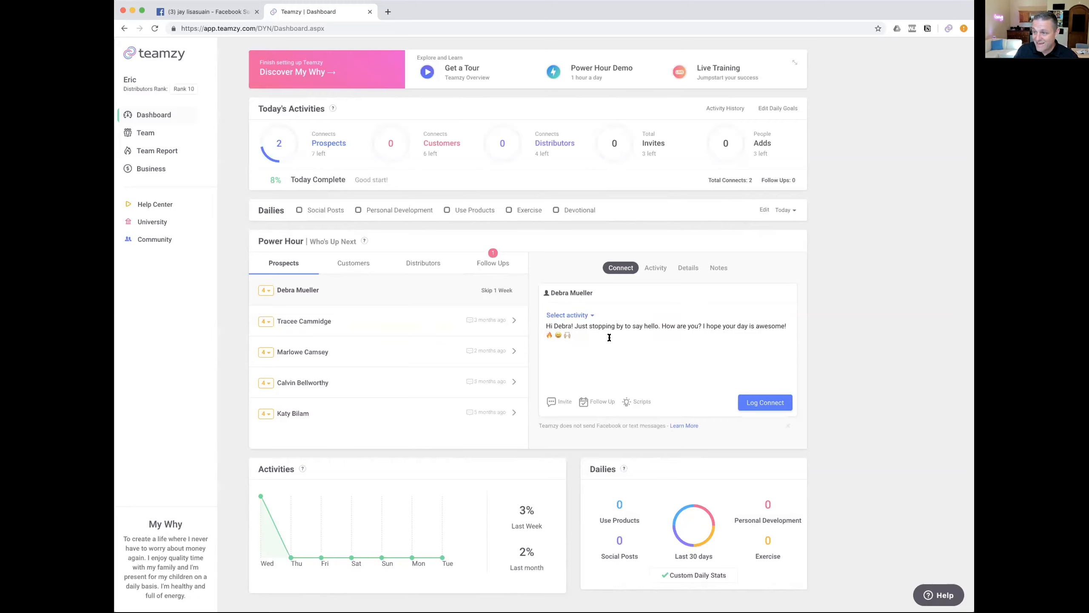
Copy the third prospect's personalized message and log the connect as a Facebook Message.
click(567, 315)
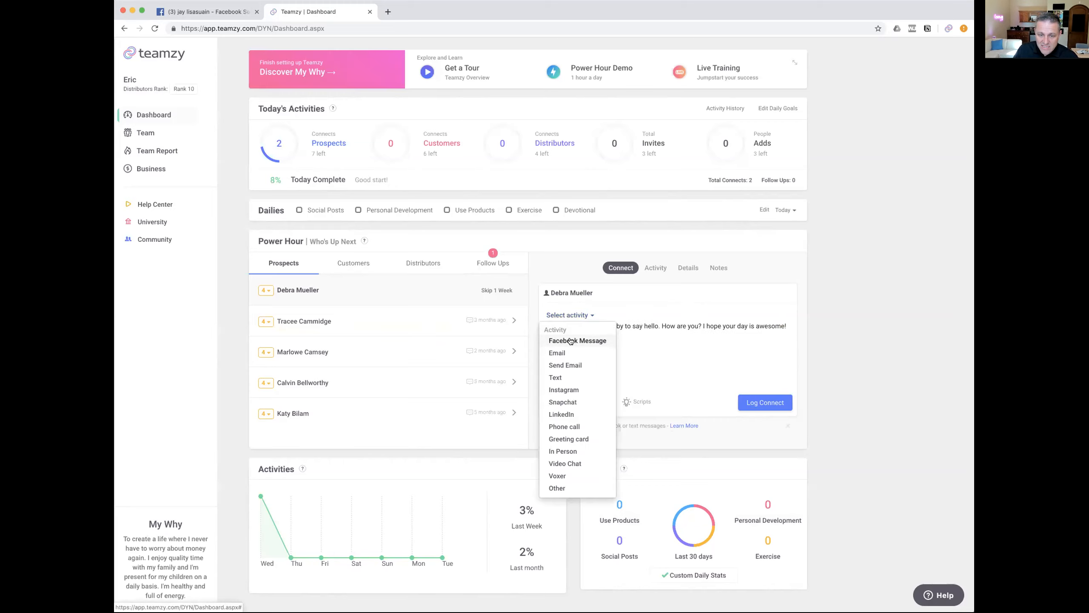
click(551, 324)
drag(550, 324, 573, 329)
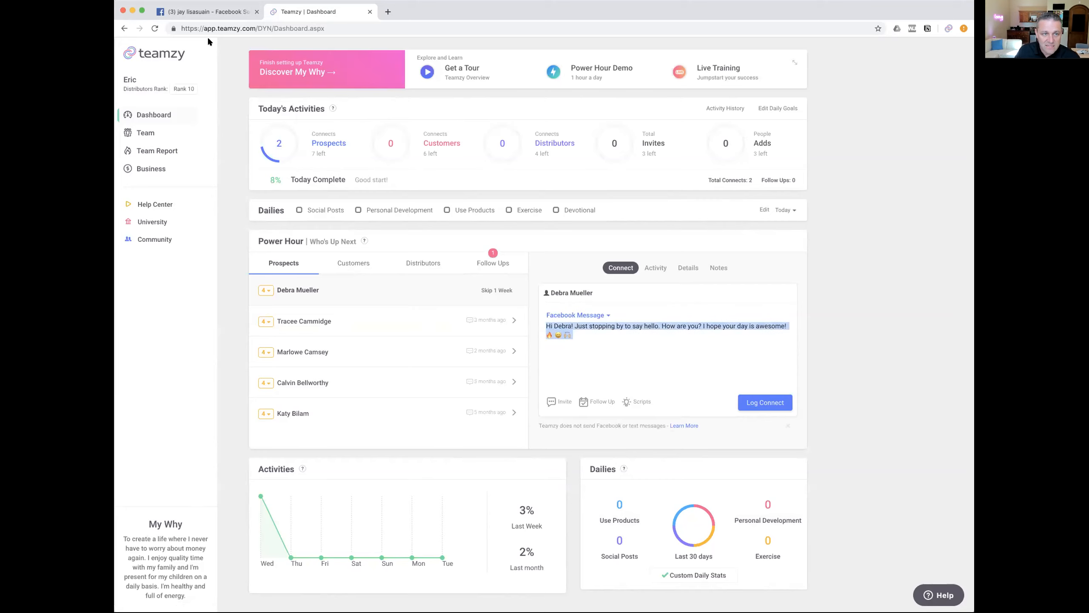
click(573, 336)
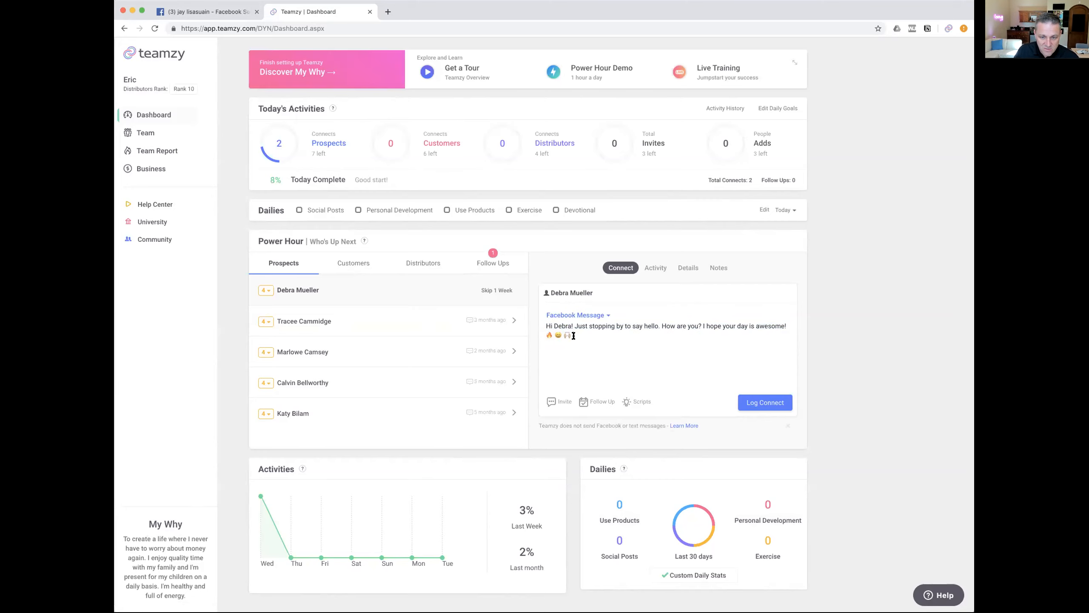
click(760, 401)
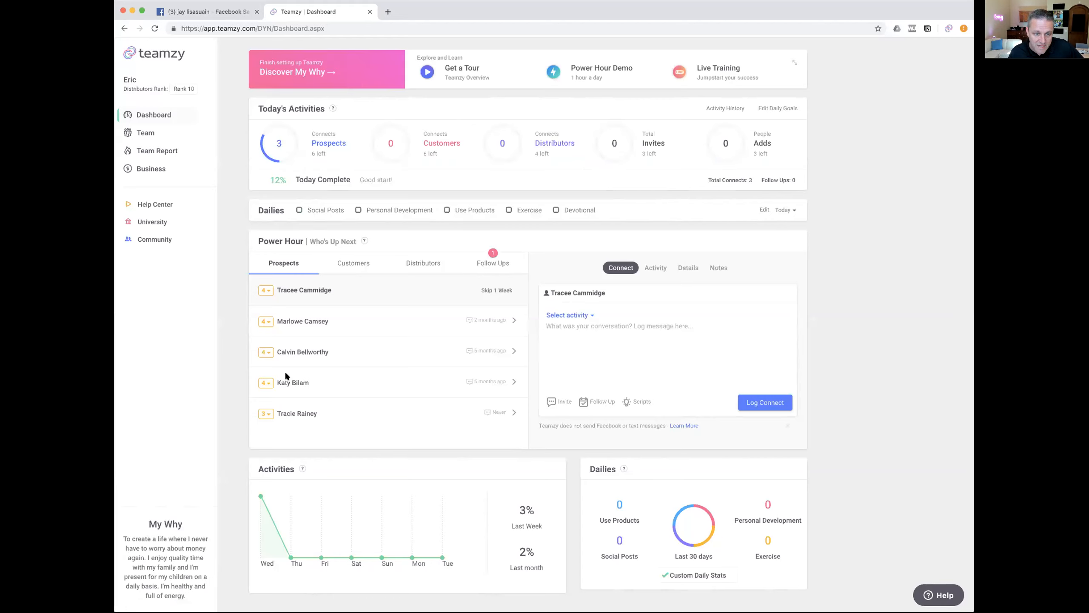
Switch Power Hour to customers and copy the "Connect with a Customer" script from the Facebook script ideas.
click(351, 268)
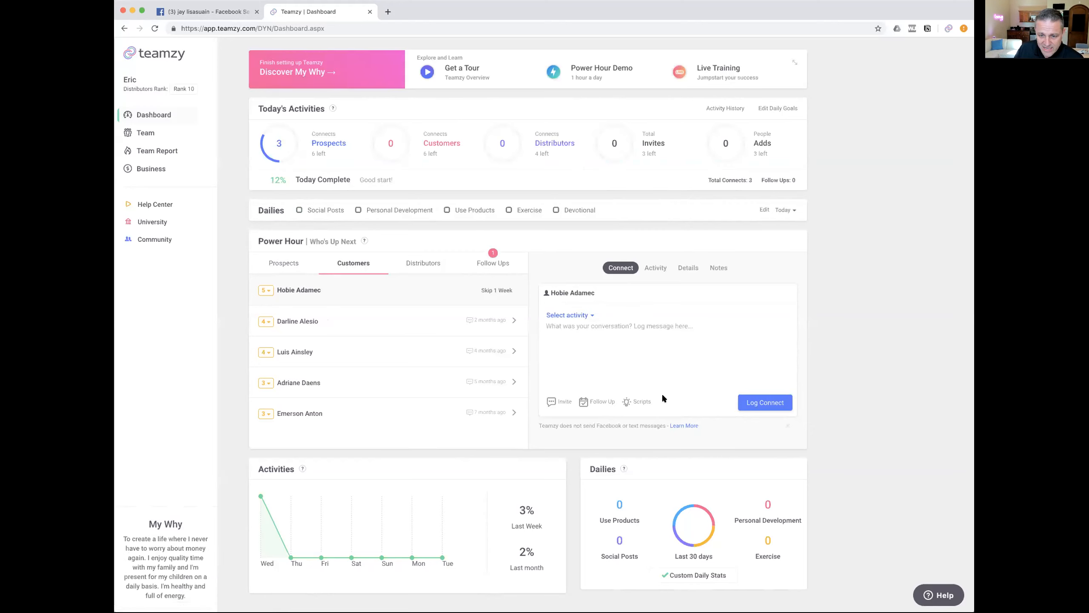
click(638, 399)
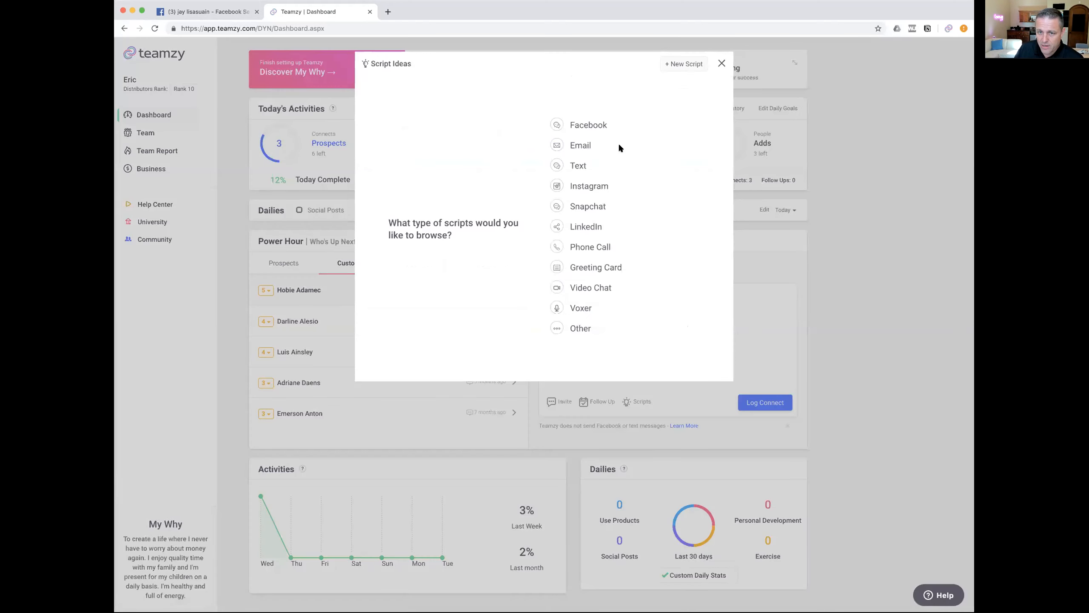
click(584, 123)
scroll(448, 233, down, 2)
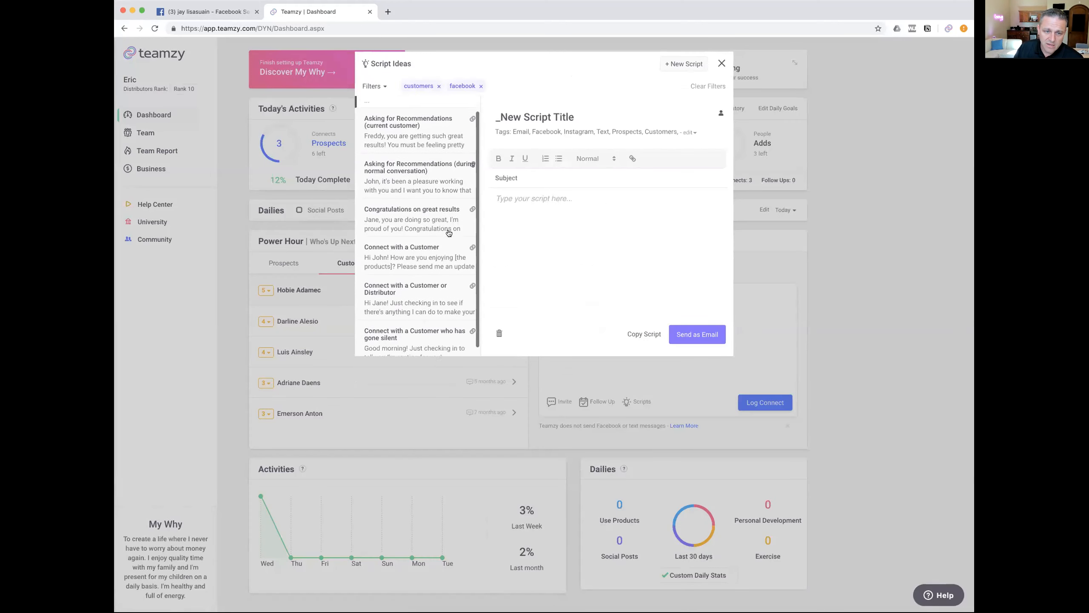
click(402, 244)
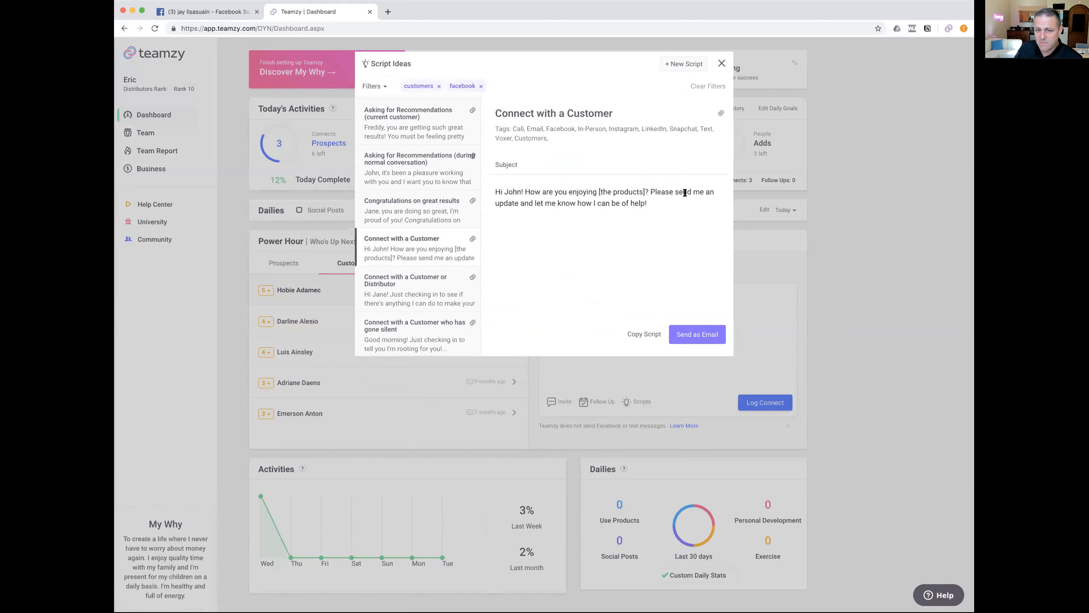
click(644, 334)
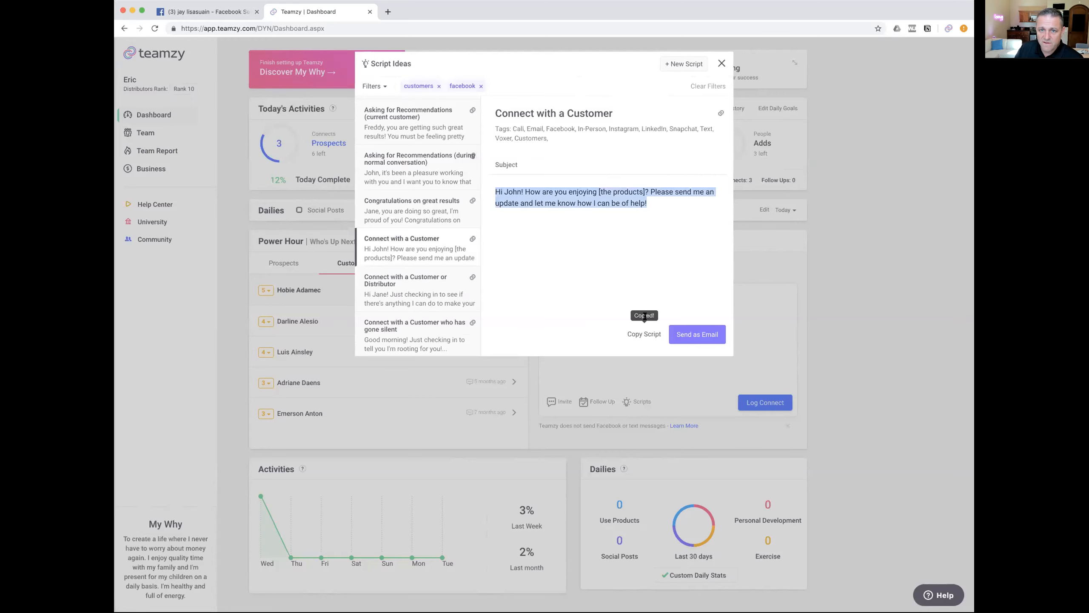
click(721, 63)
Paste the script into the first customer's connect message and replace "John" in the greeting with that customer's first name.
right_click(566, 338)
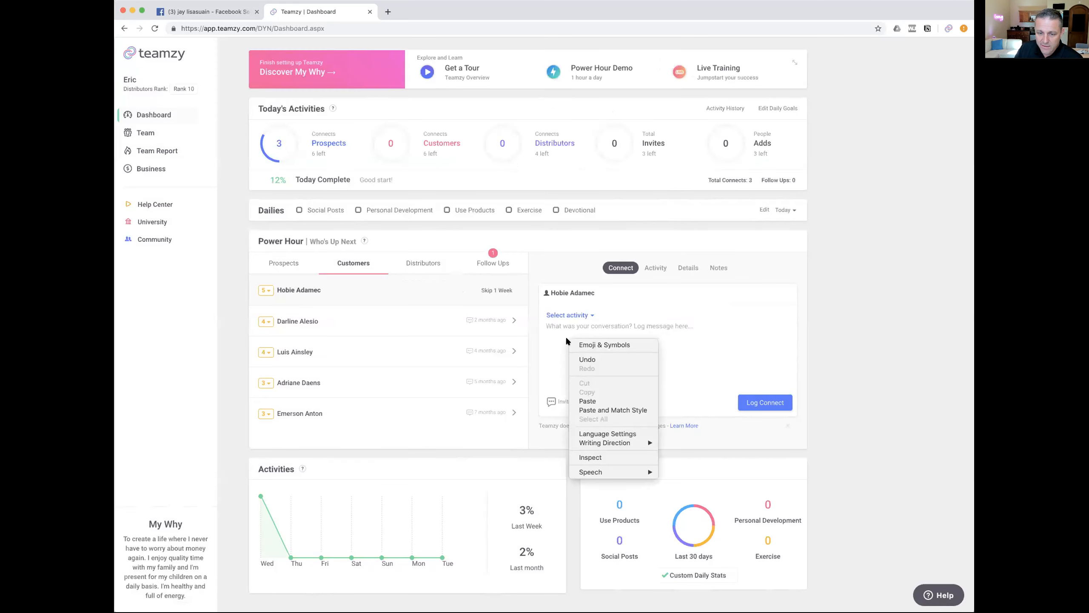
click(593, 402)
click(573, 325)
key(BackSpace)
key(BackSpace)
key(BackSpace)
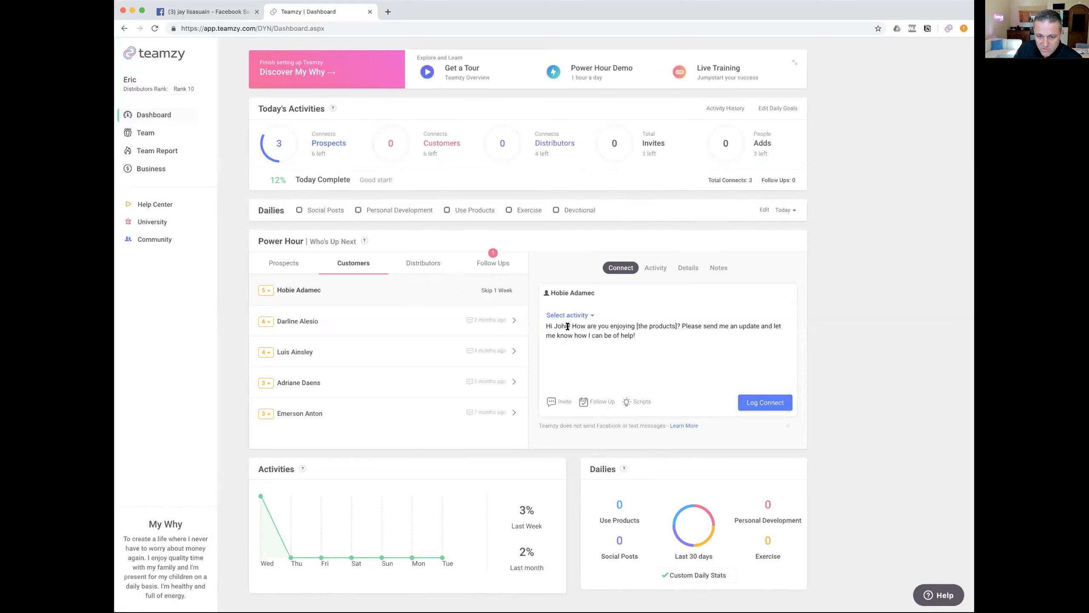
key(BackSpace)
key(BackSpace)
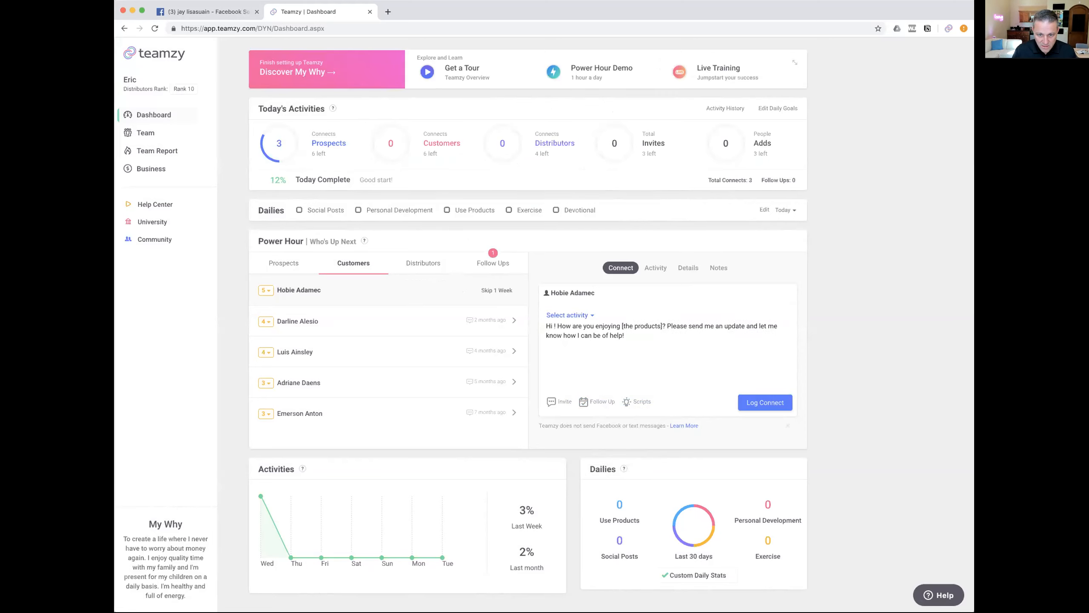
text(Hobie)
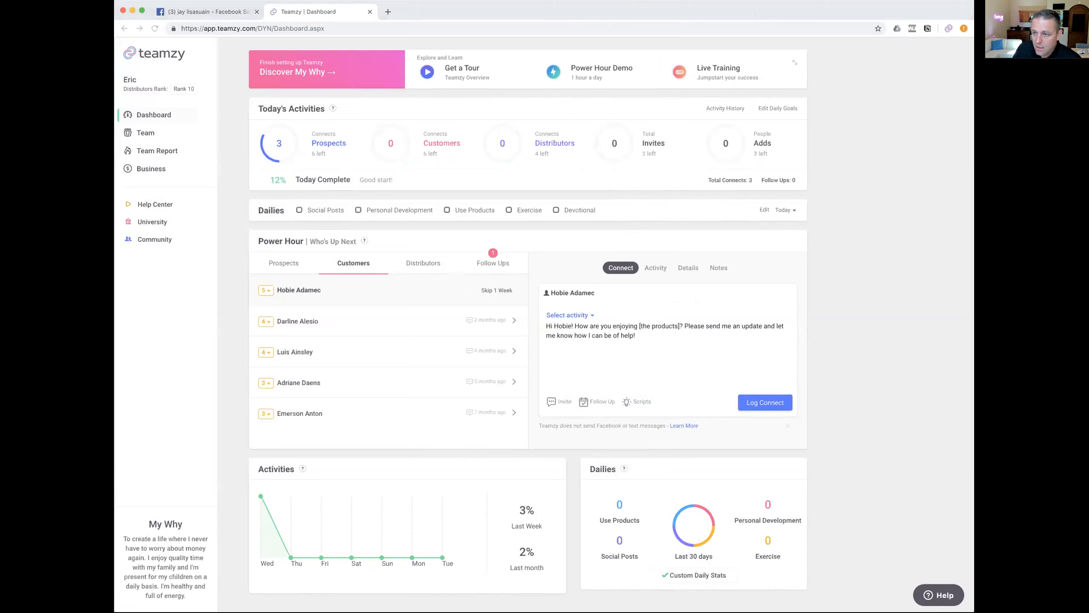
text(!)
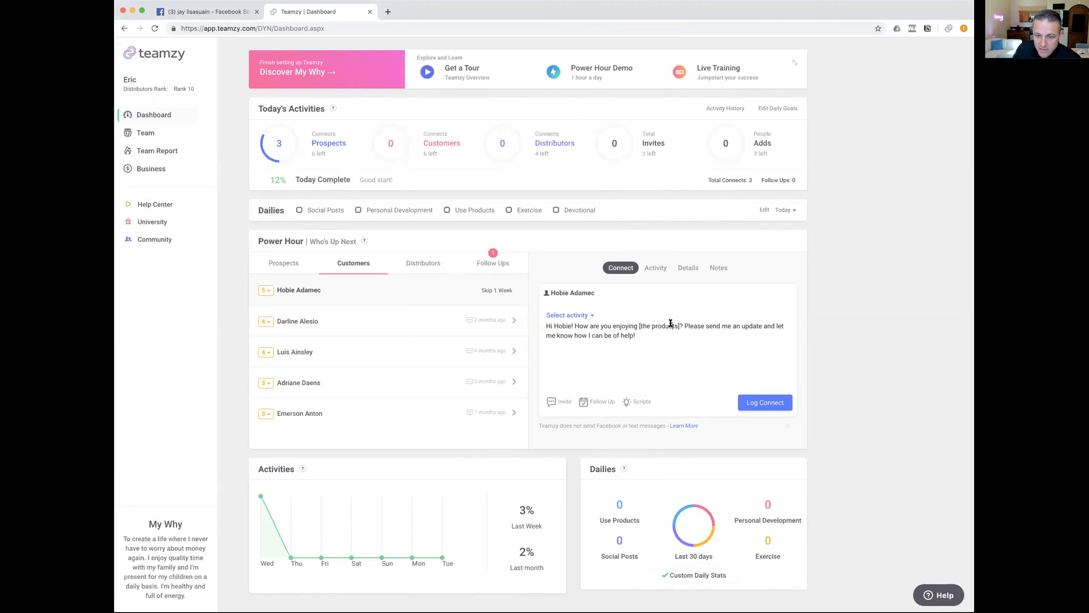
Replace the "[the products]" placeholder in the customer's message with "your nutritional program".
drag(639, 326, 678, 324)
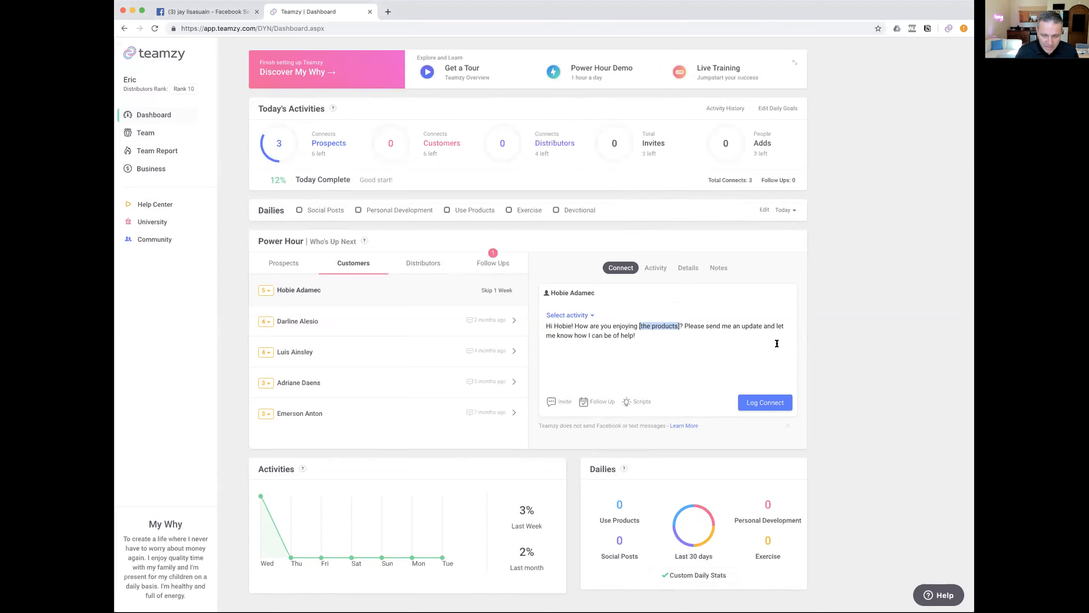
text(Your)
key(BackSpace)
key(BackSpace)
key(BackSpace)
key(BackSpace)
text(your)
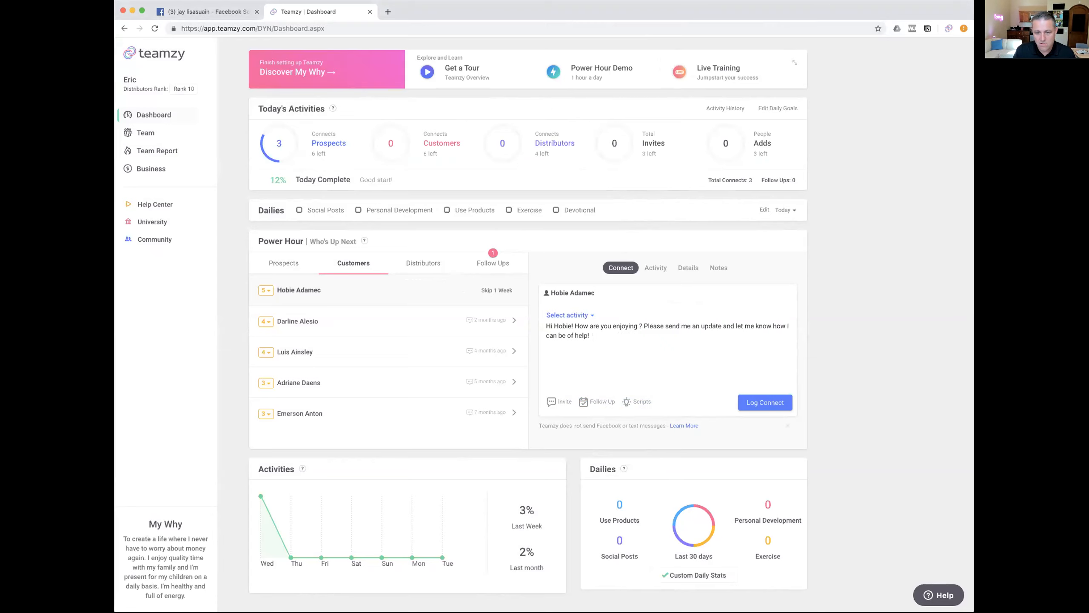
text( nutrit)
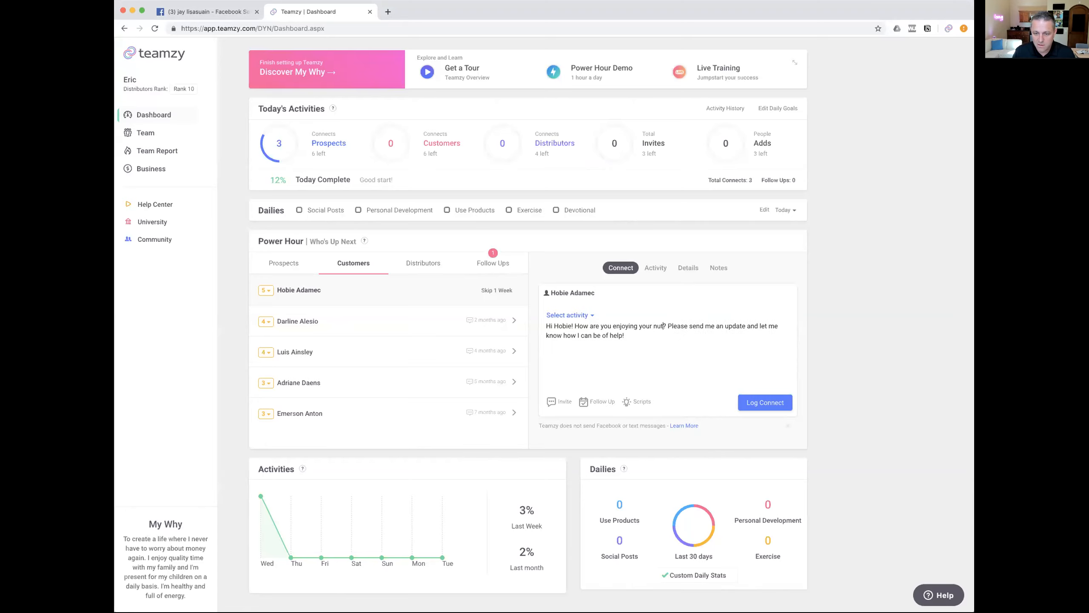
text(ional program)
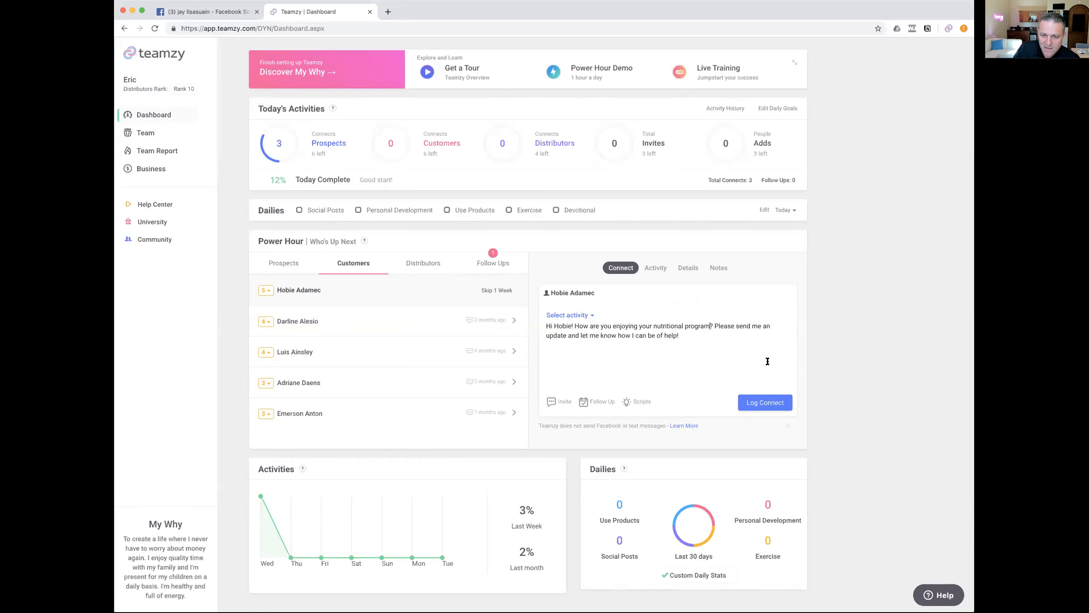
Log the first customer's message as a Facebook Message connect.
click(576, 315)
click(577, 335)
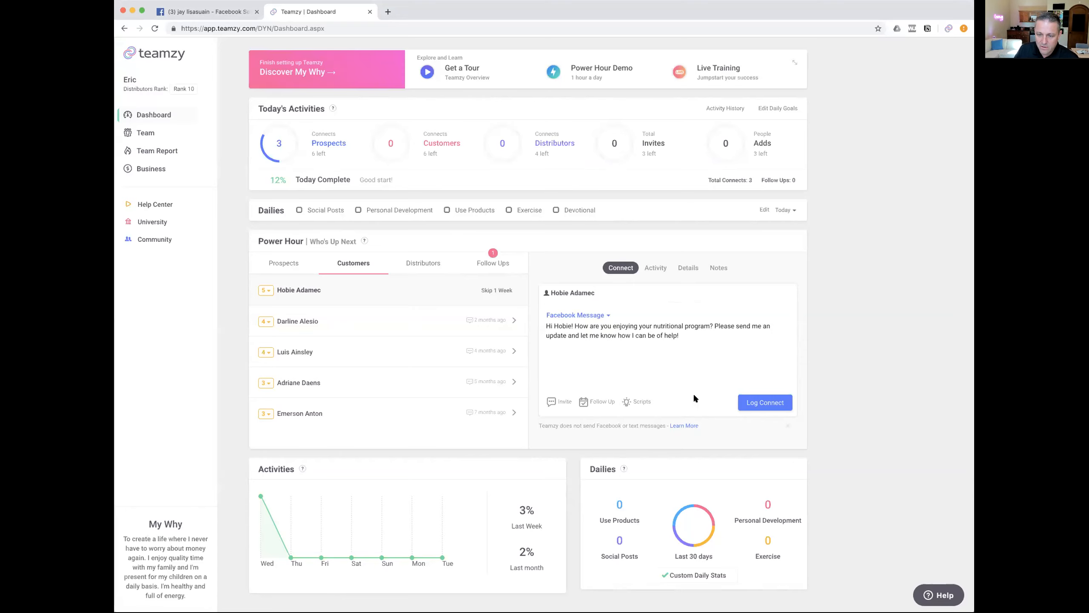
click(746, 403)
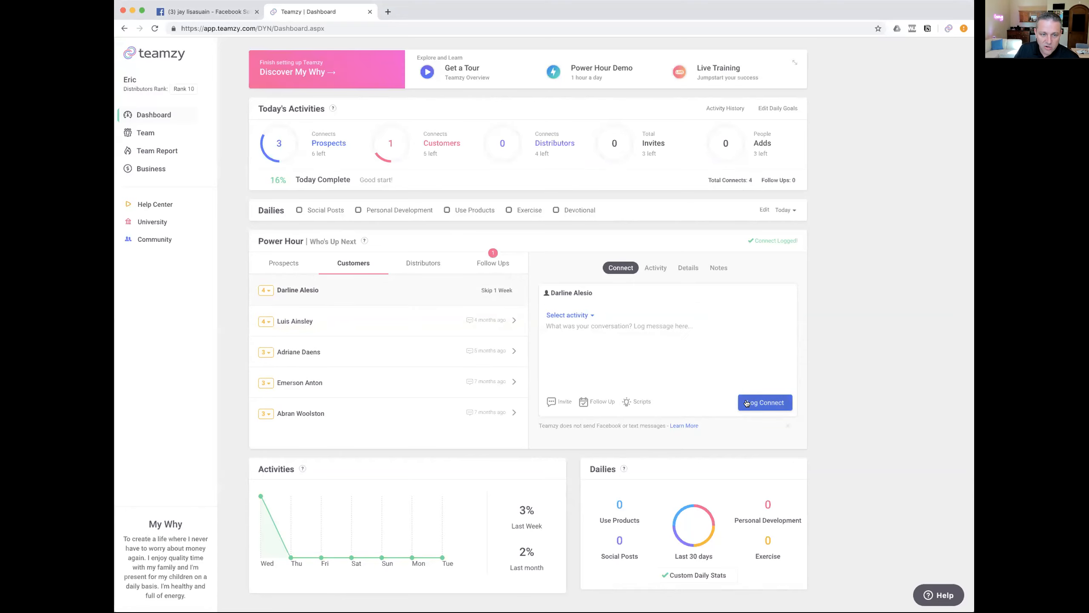
Review the "Connect with a Customer or Distributor" Facebook script for the next customer and close the script ideas.
click(641, 401)
click(577, 124)
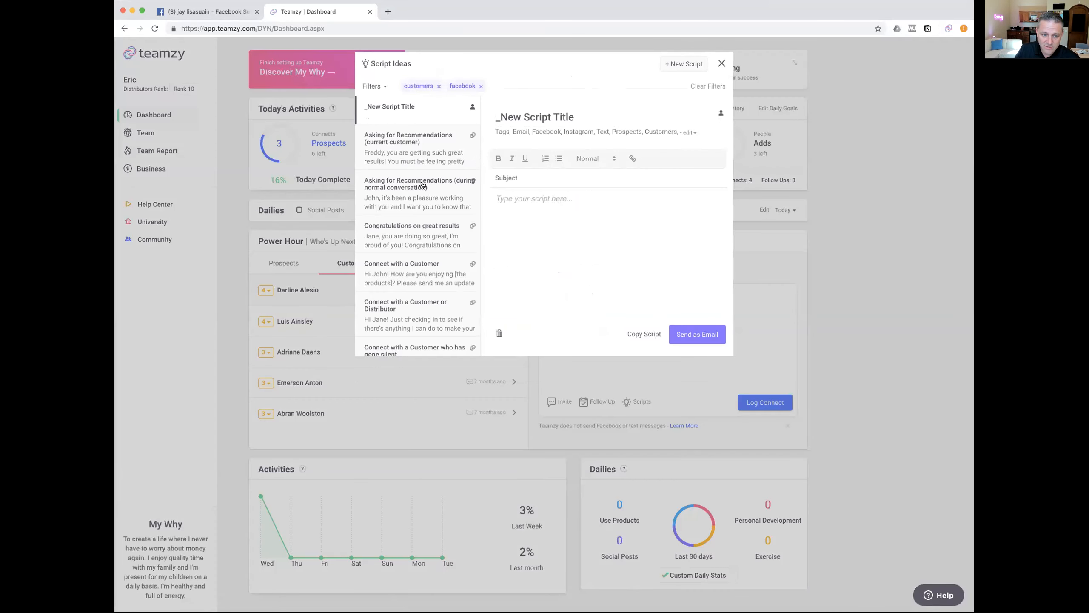
click(423, 315)
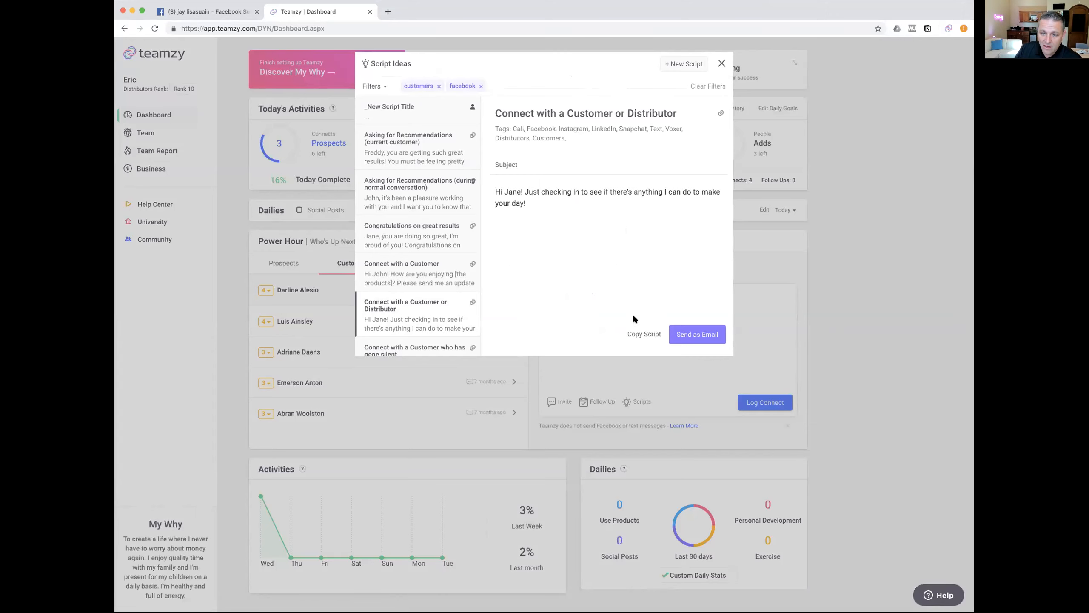
click(722, 66)
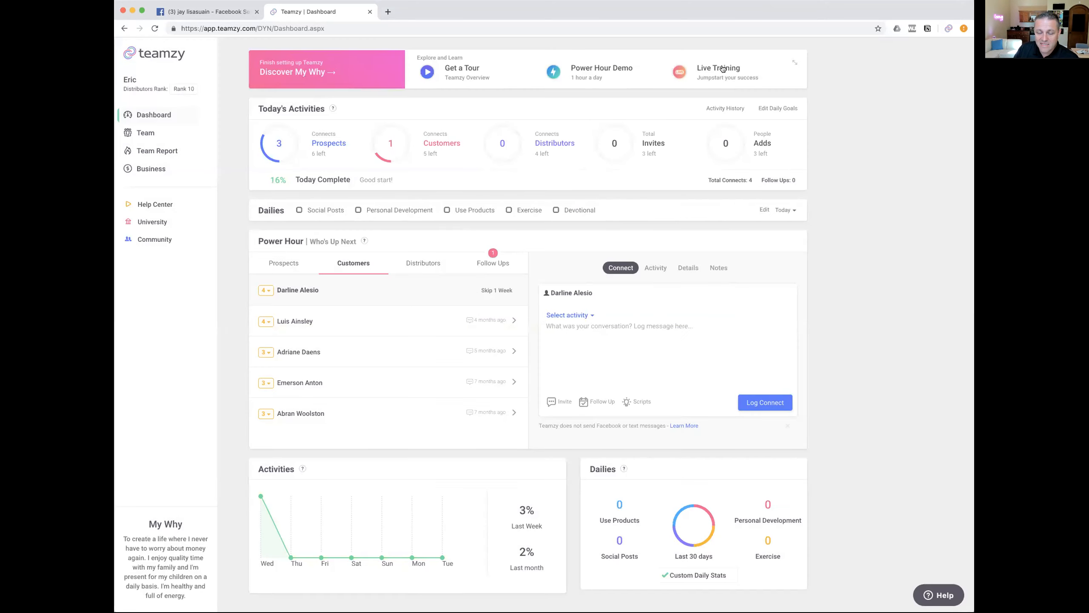